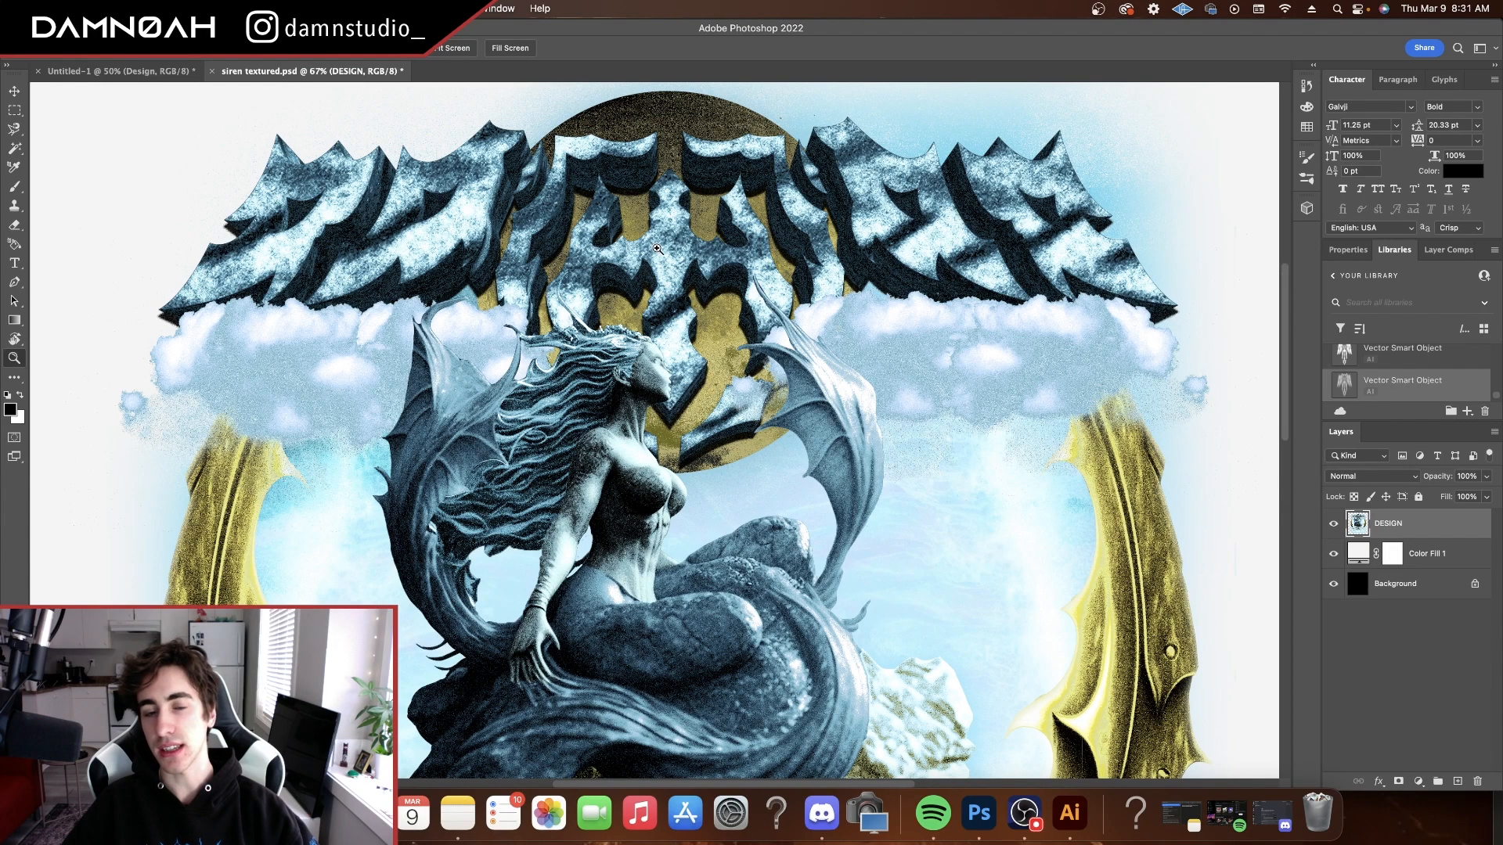
Review the textured siren poster and the finished logo in Untitled-1, and switch to Illustrator
drag(658, 249, 633, 238)
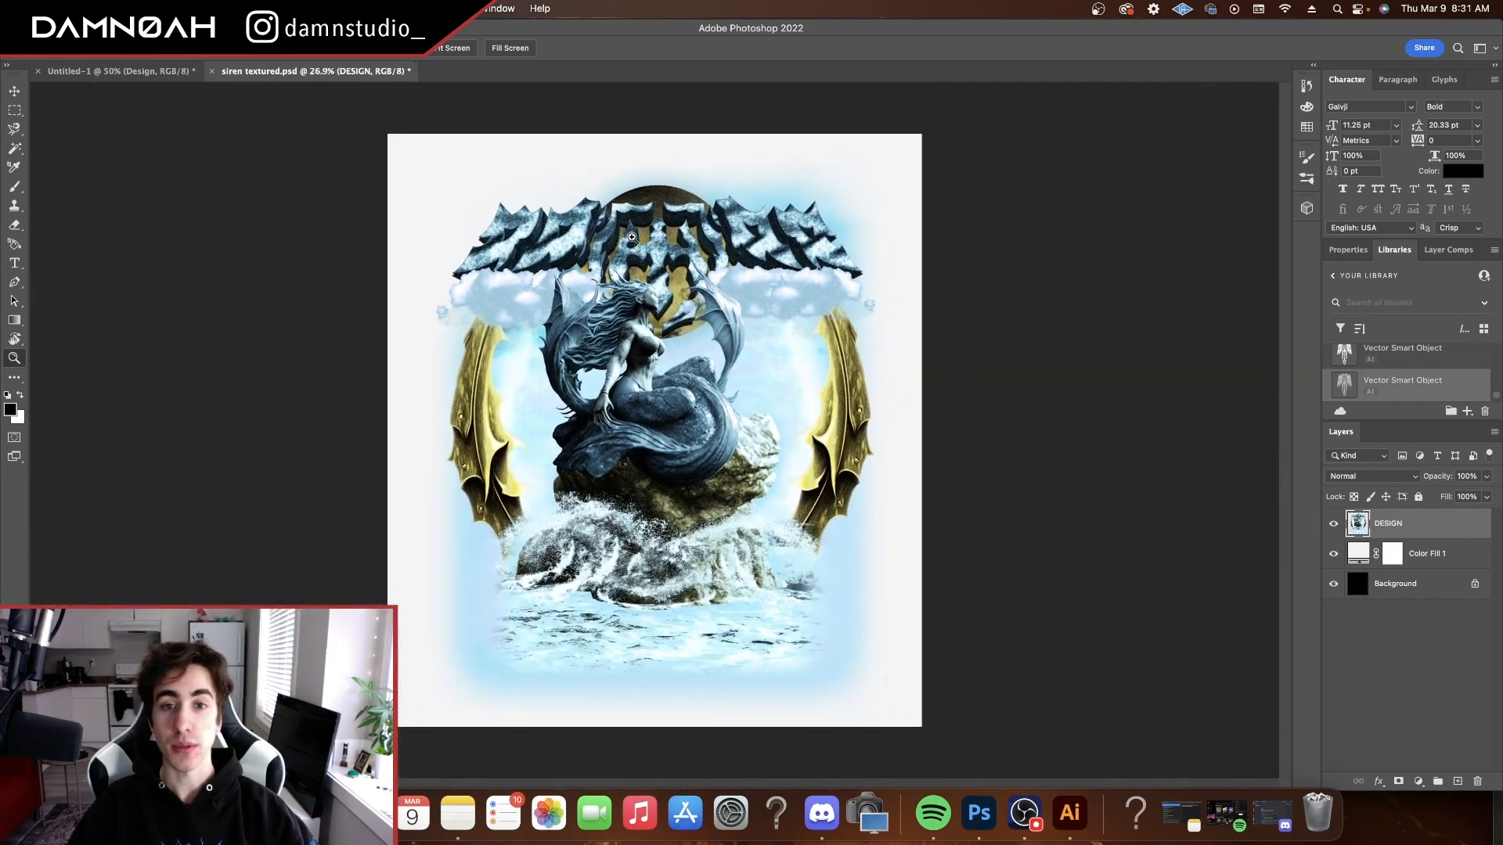
click(162, 71)
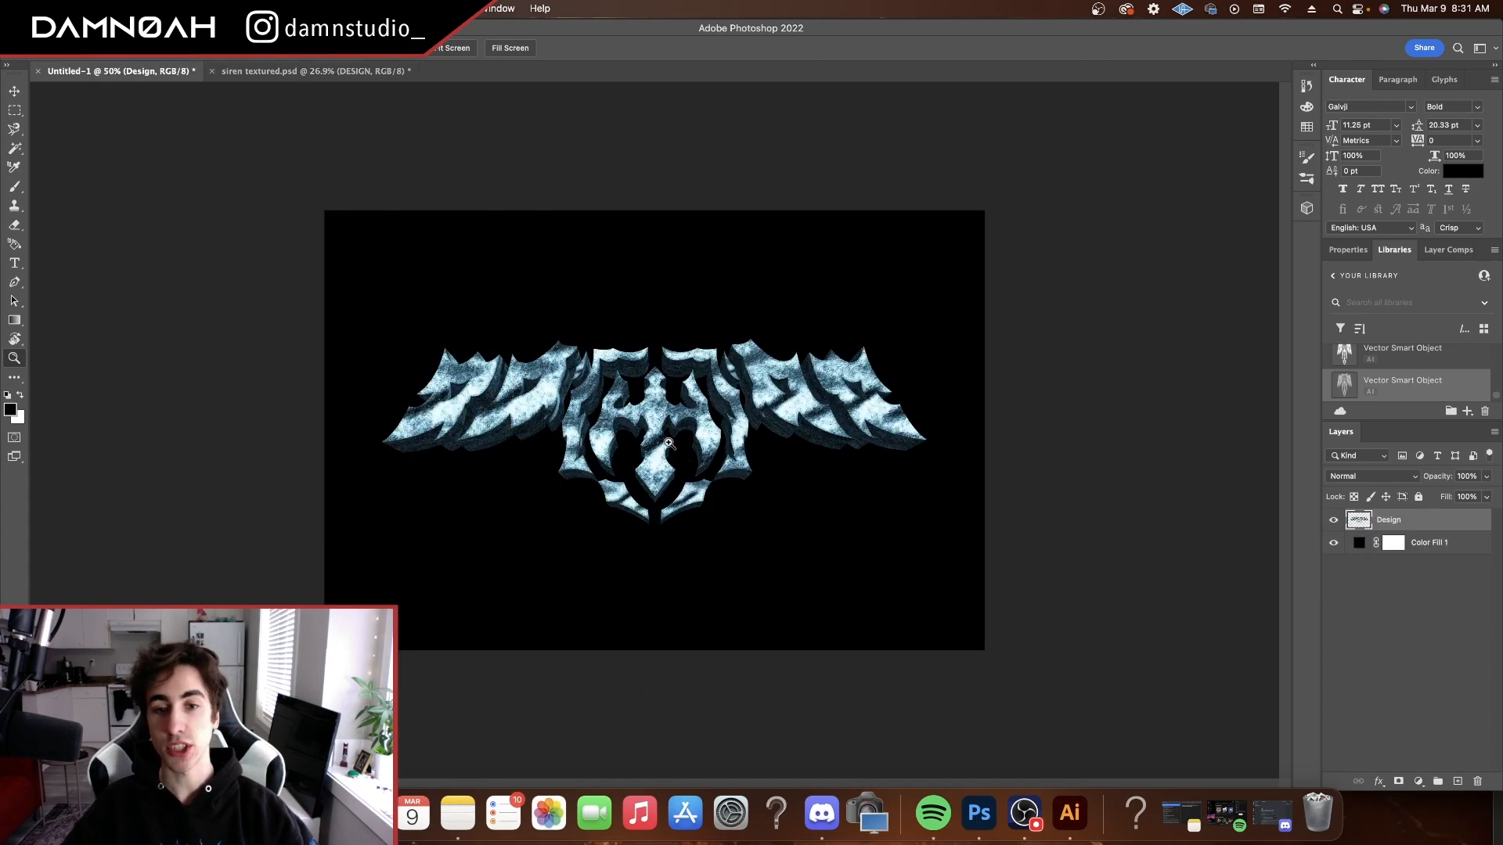
click(1071, 823)
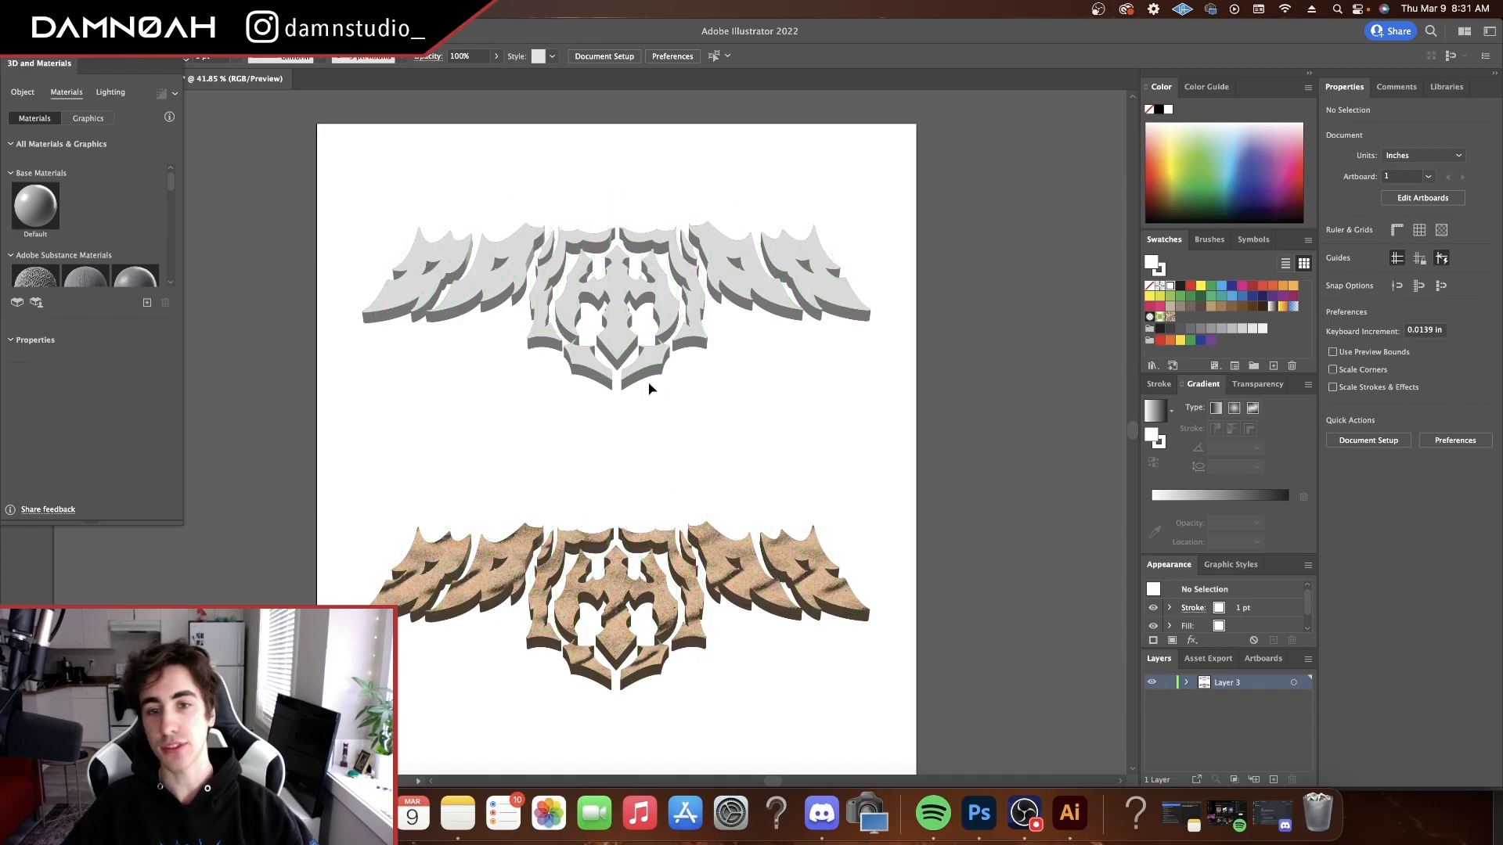
Examine the 3D and Materials effect options and the extrusion and rotation settings of the grey logo
click(657, 284)
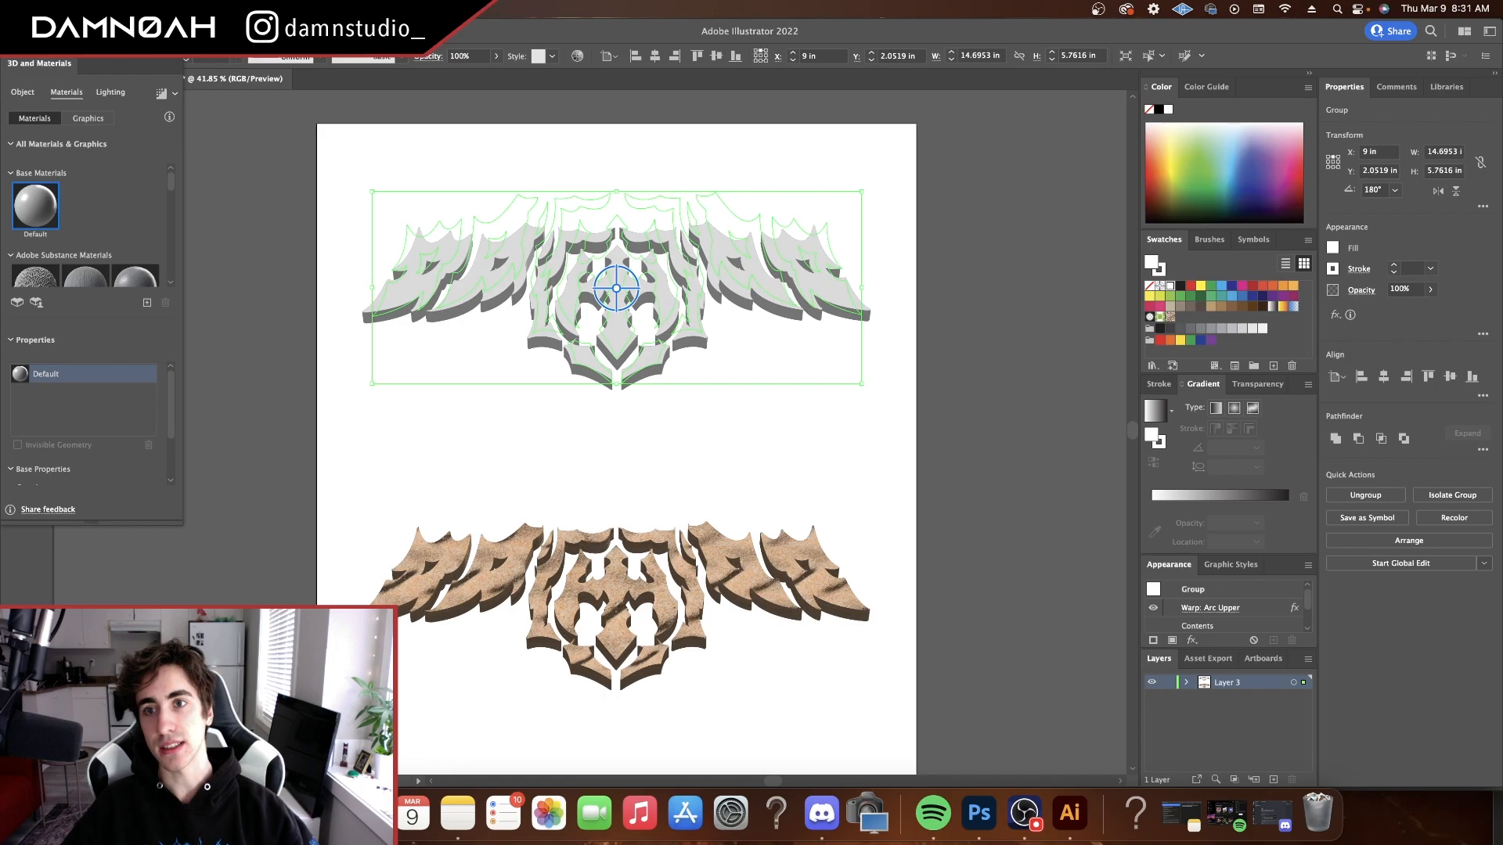
click(298, 9)
mouse_move(335, 116)
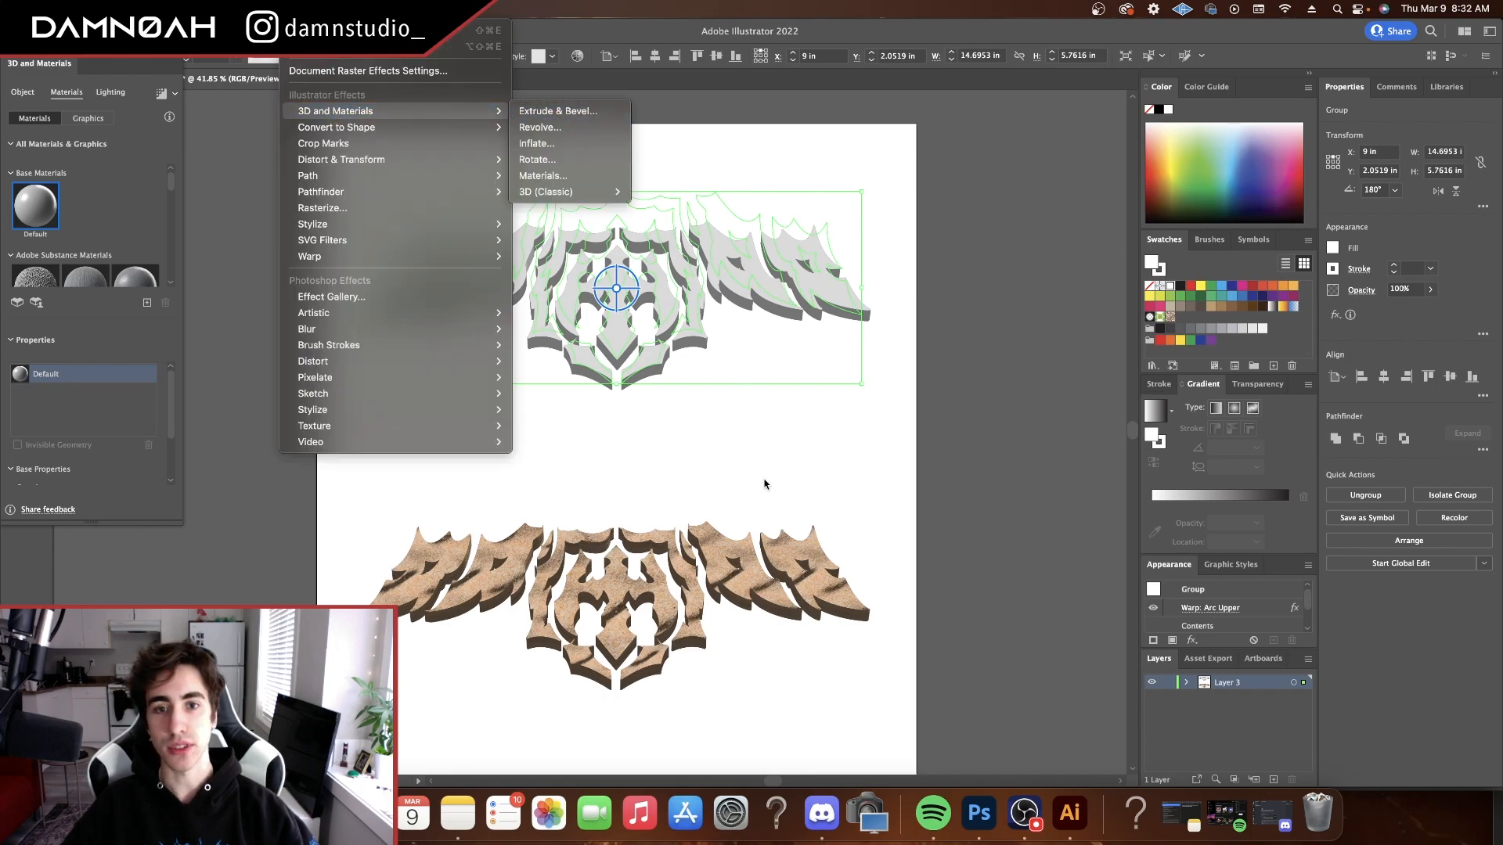
click(642, 401)
click(644, 397)
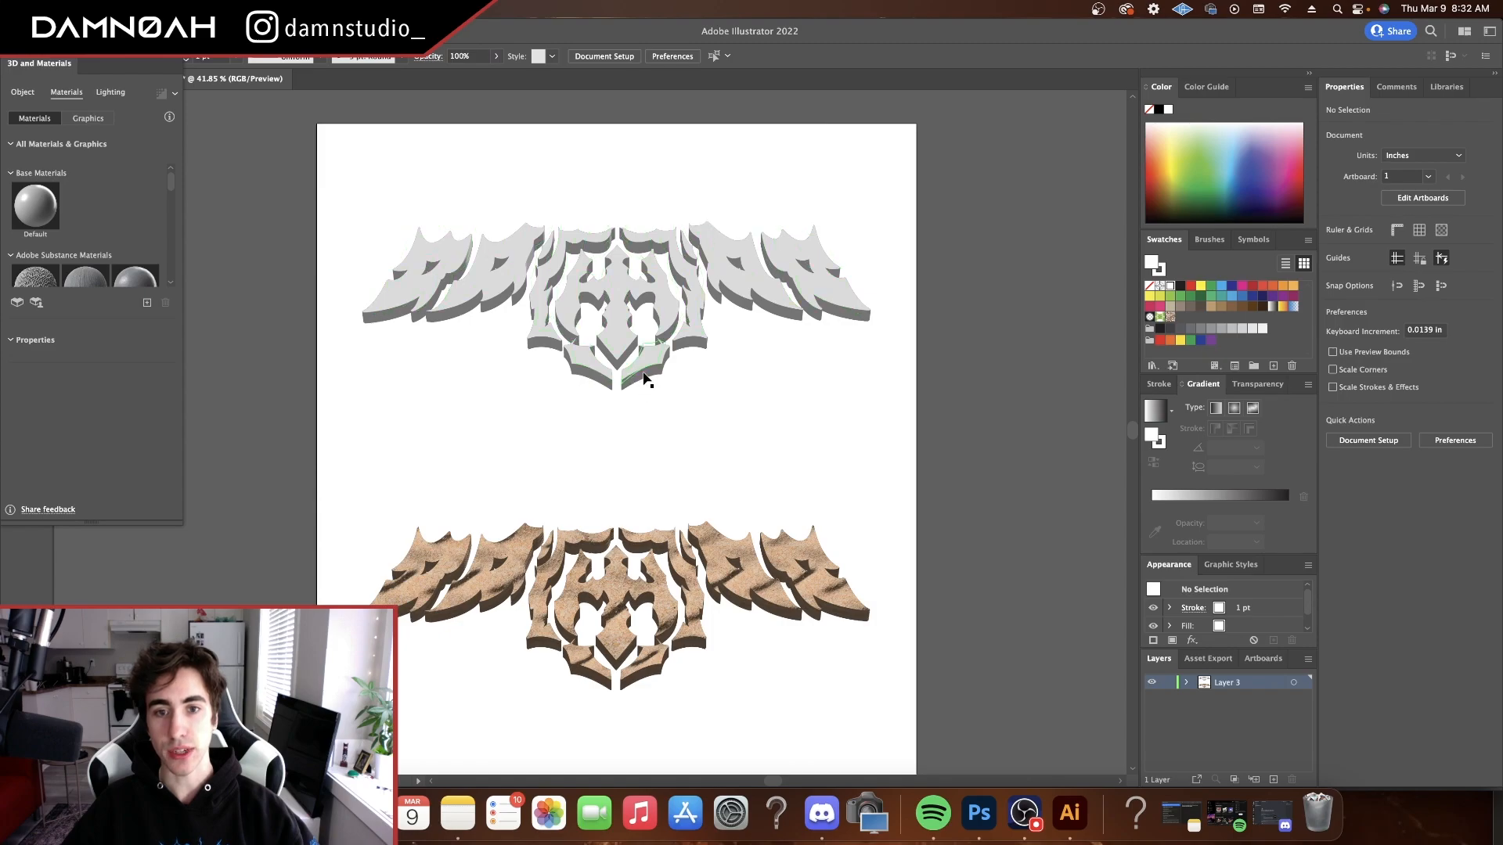
click(669, 367)
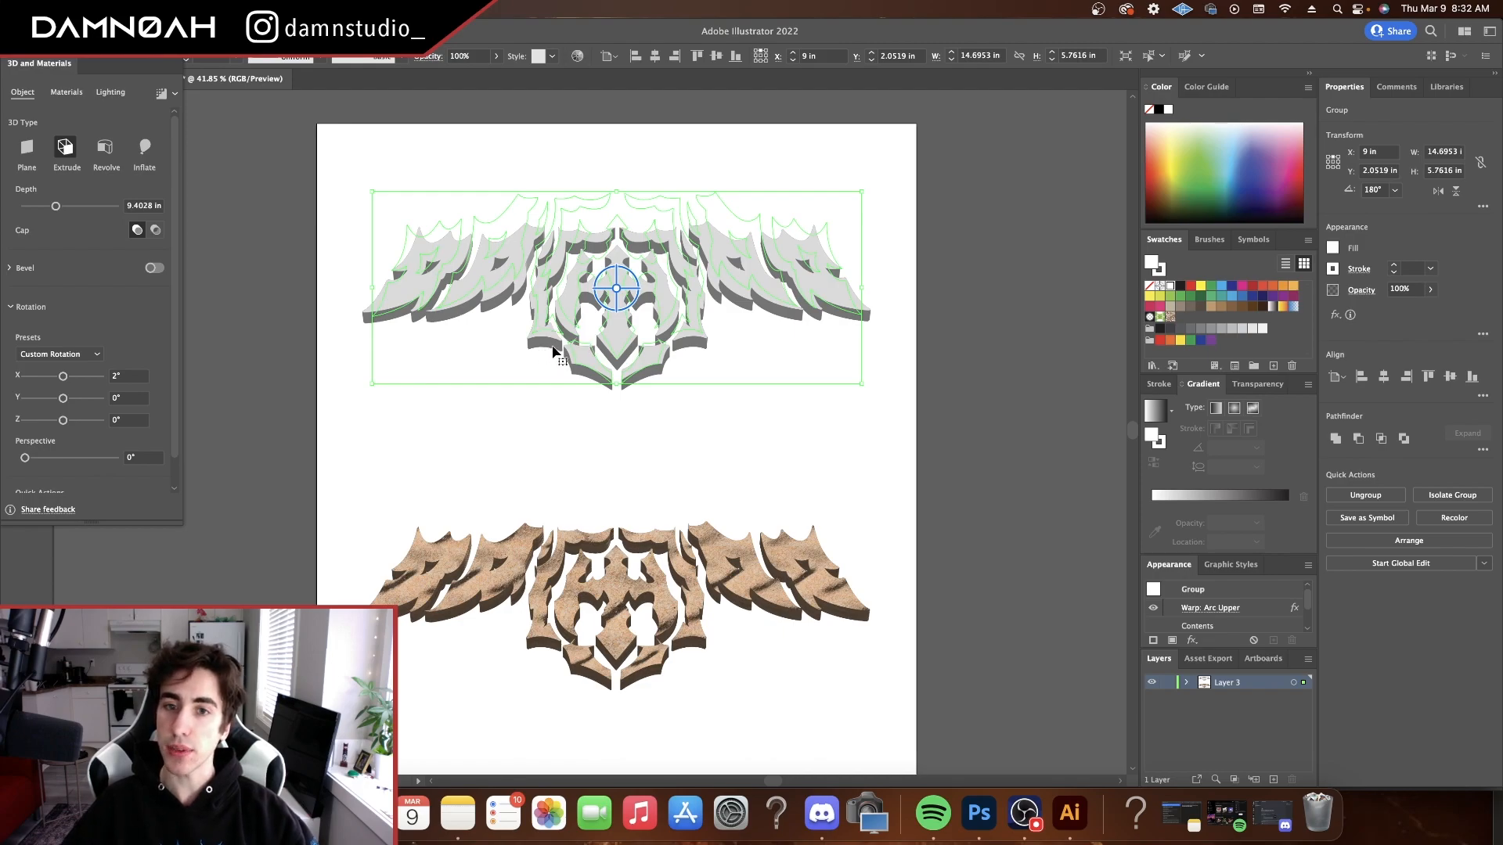
scroll(118, 337, down, 2)
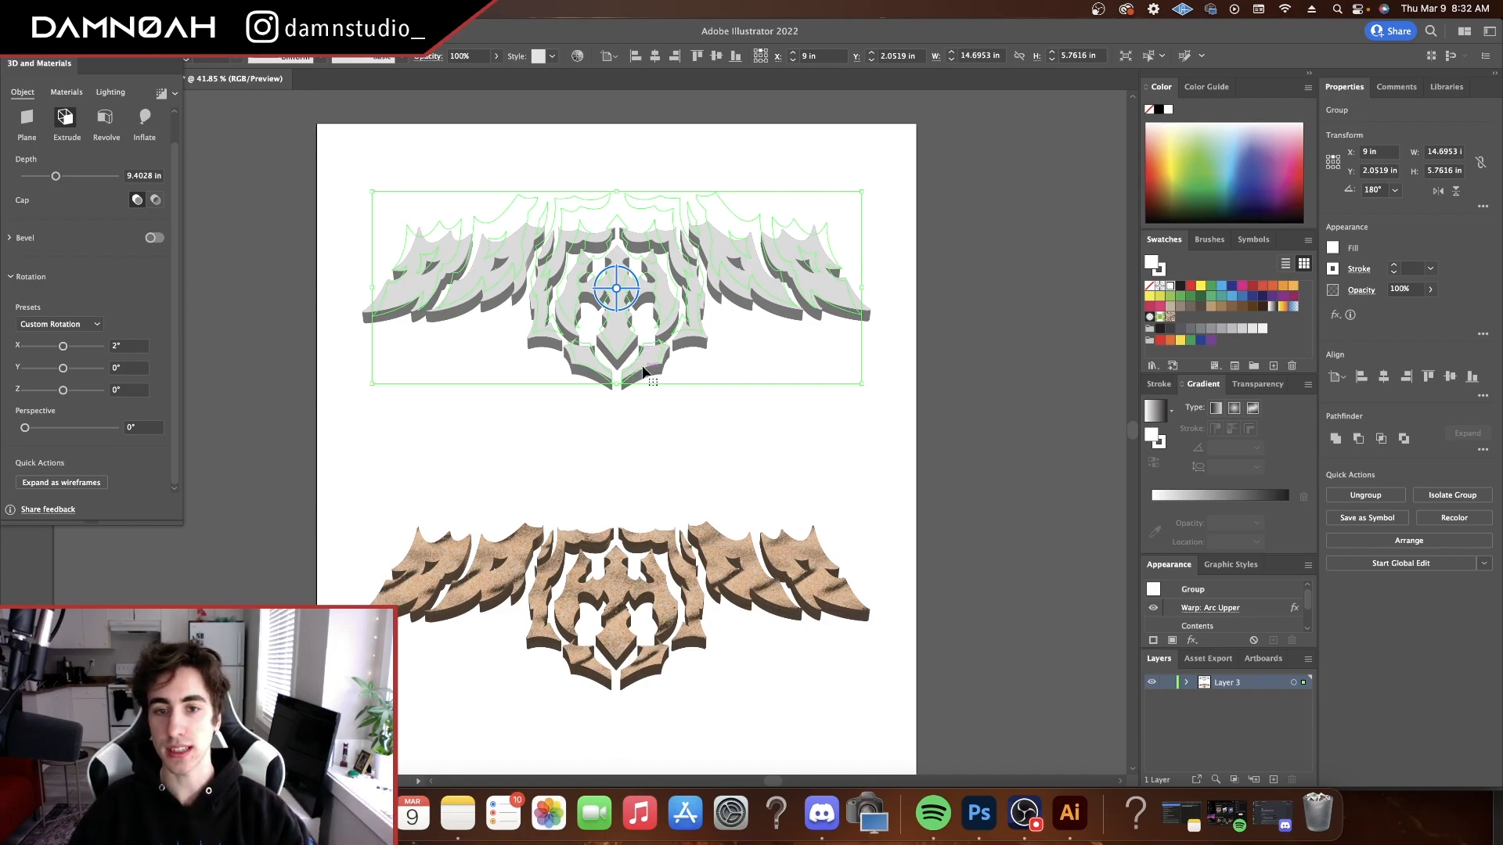
Examine the Sand Step Domes material parameters and the lighting settings of the sand-textured logo
click(591, 597)
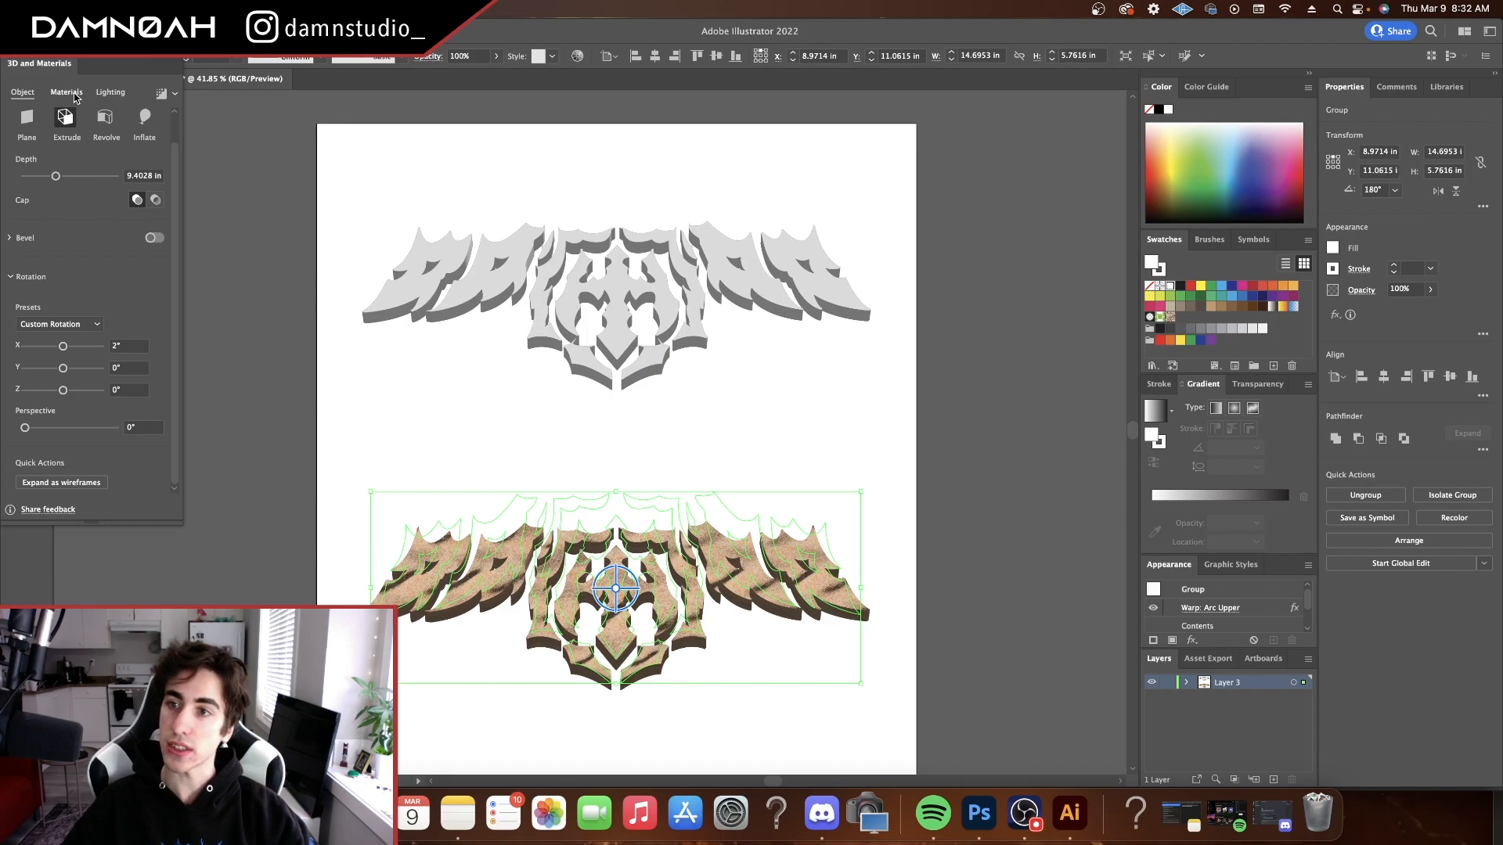
click(66, 92)
scroll(107, 179, down, 5)
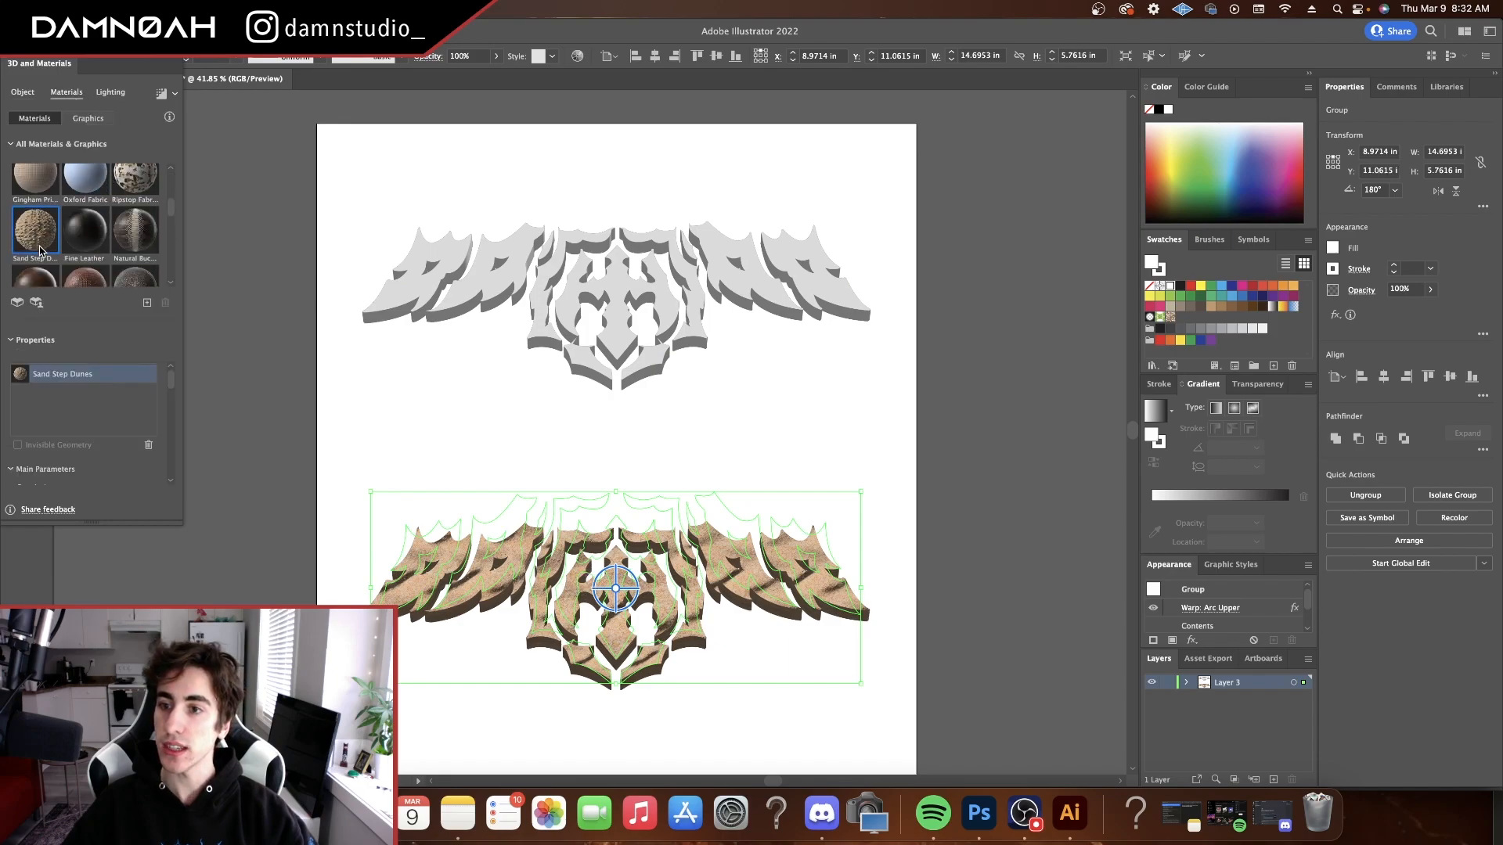
scroll(48, 243, down, 1)
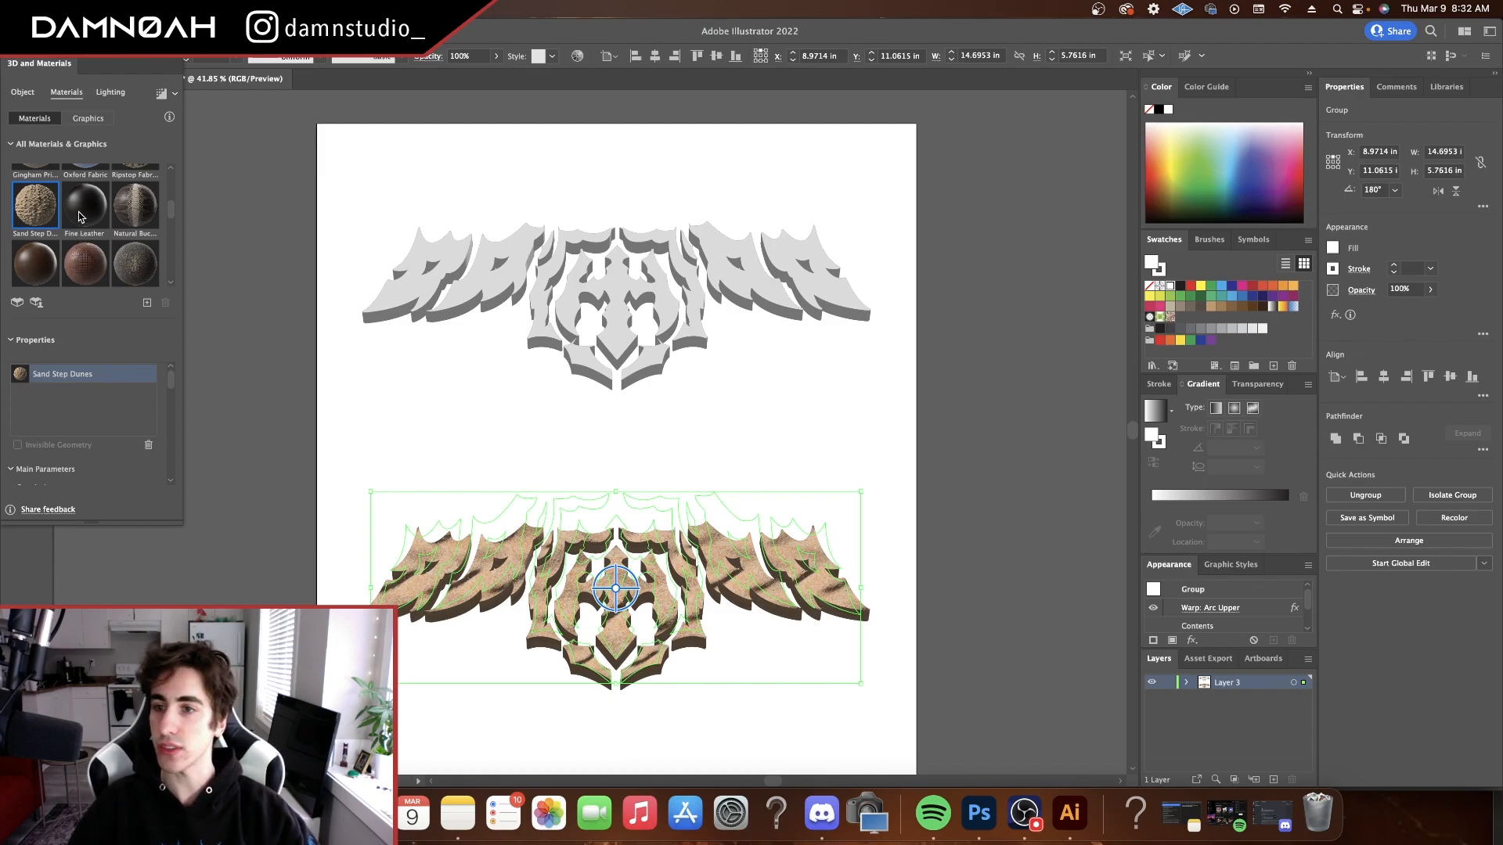
scroll(82, 223, down, 5)
scroll(42, 236, up, 3)
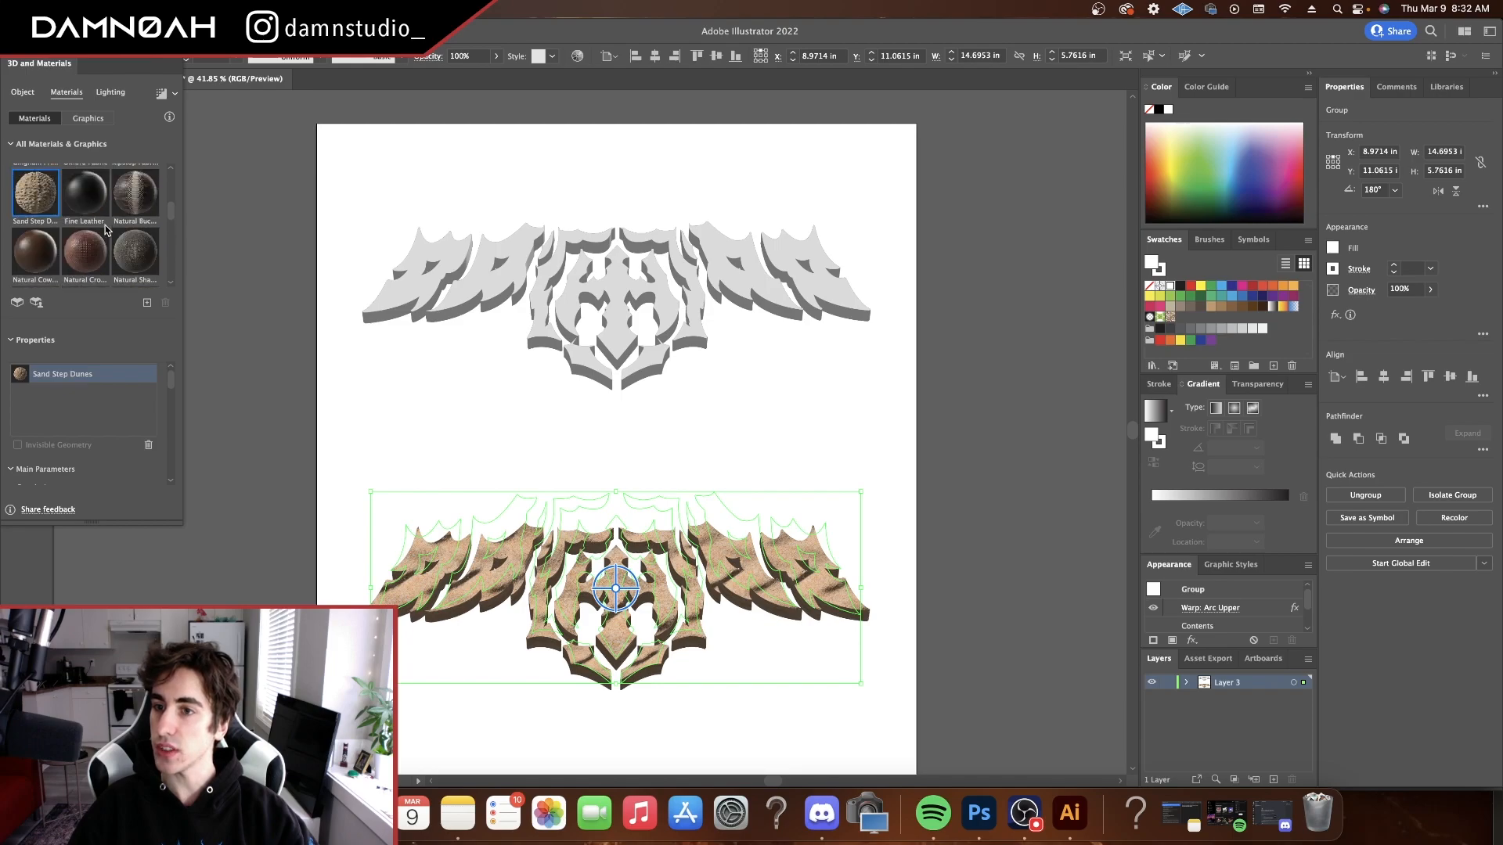
scroll(42, 237, down, 1)
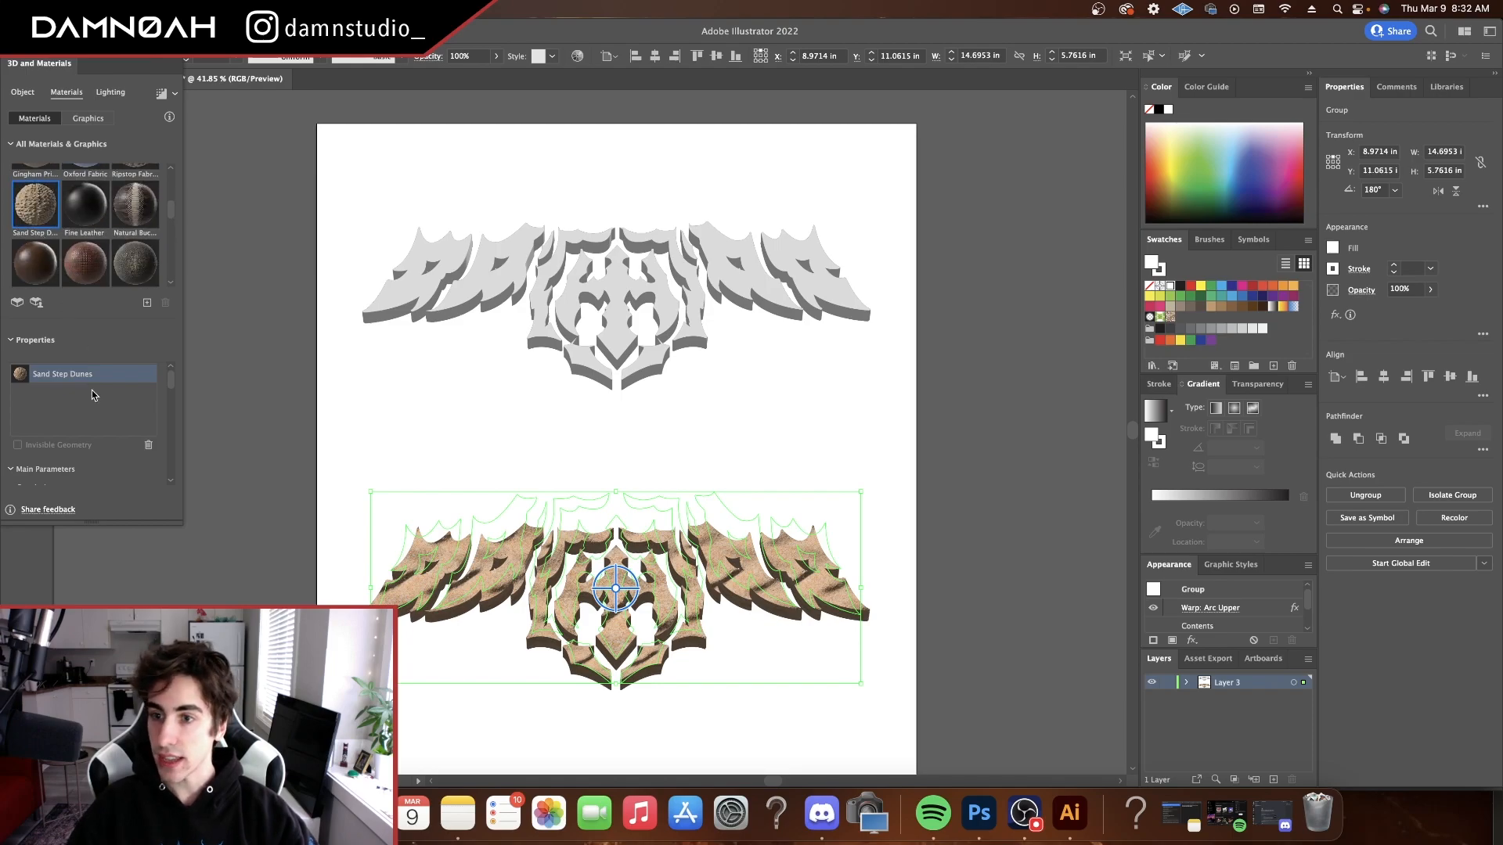
scroll(96, 407, down, 5)
scroll(96, 412, up, 1)
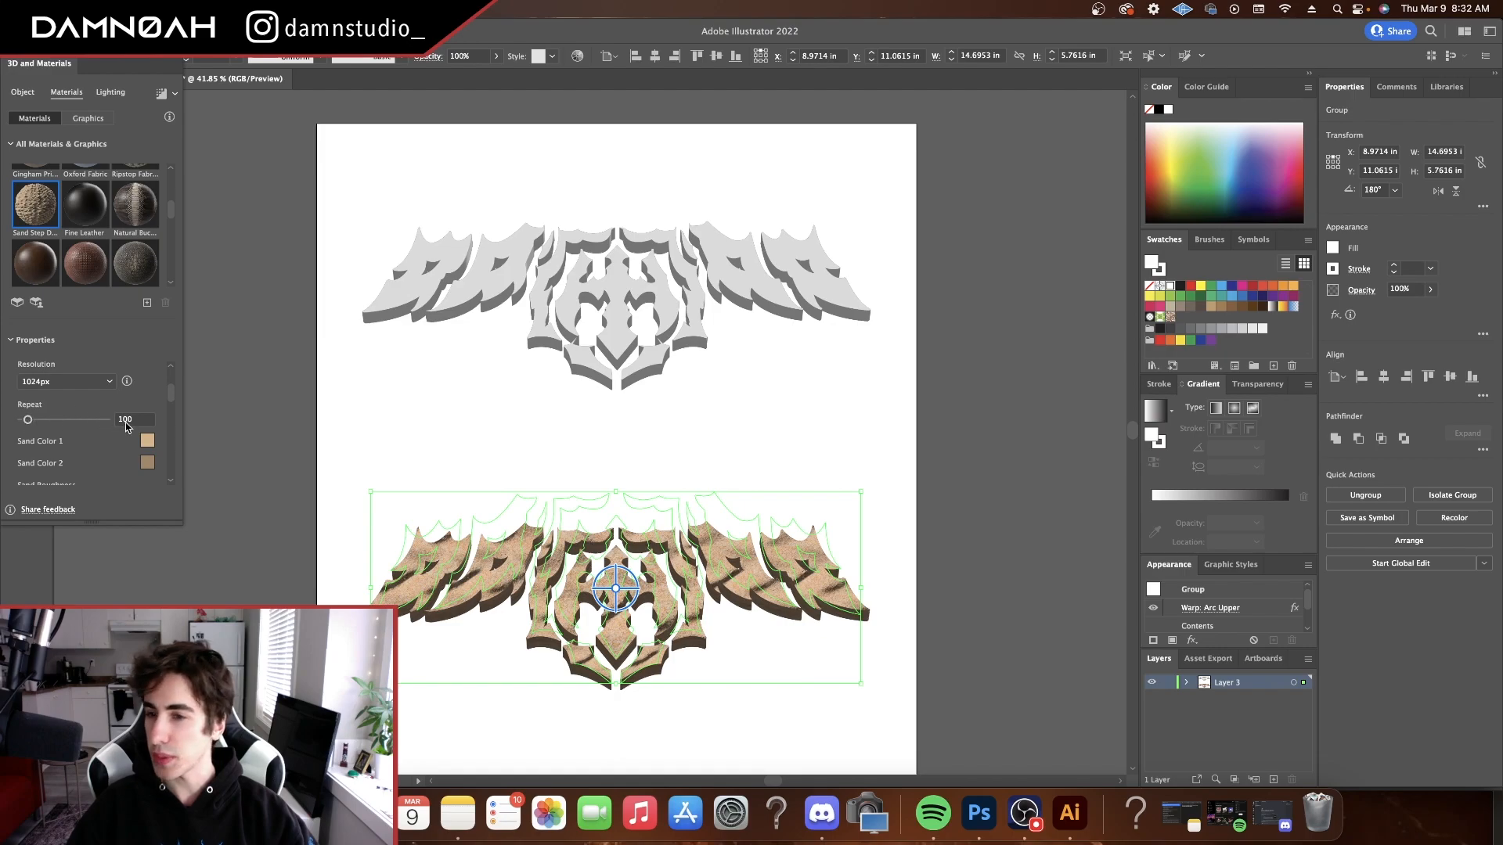
scroll(131, 423, down, 5)
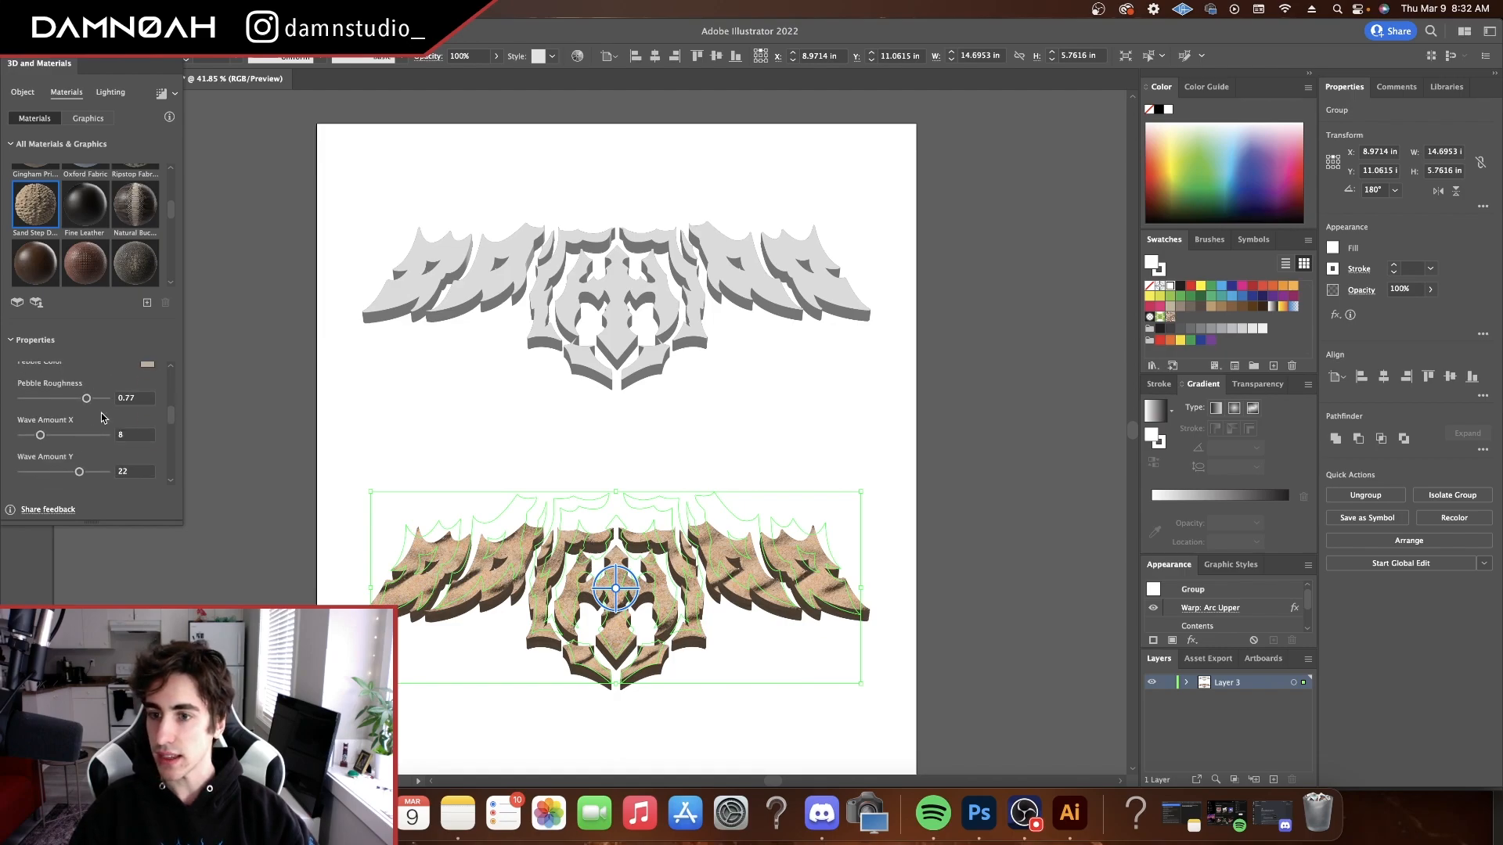
scroll(110, 417, down, 5)
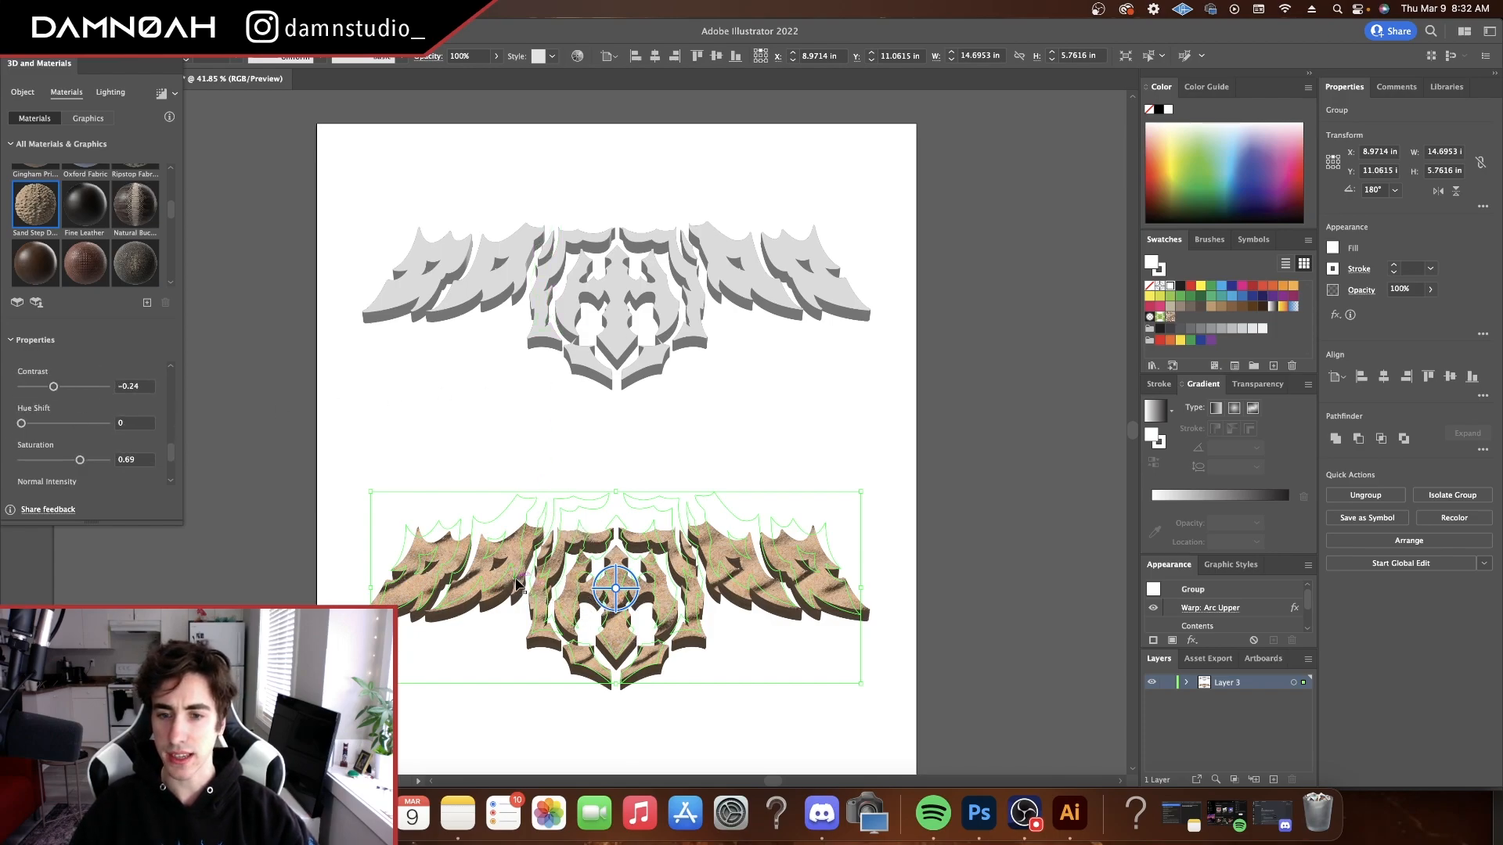
scroll(110, 407, down, 3)
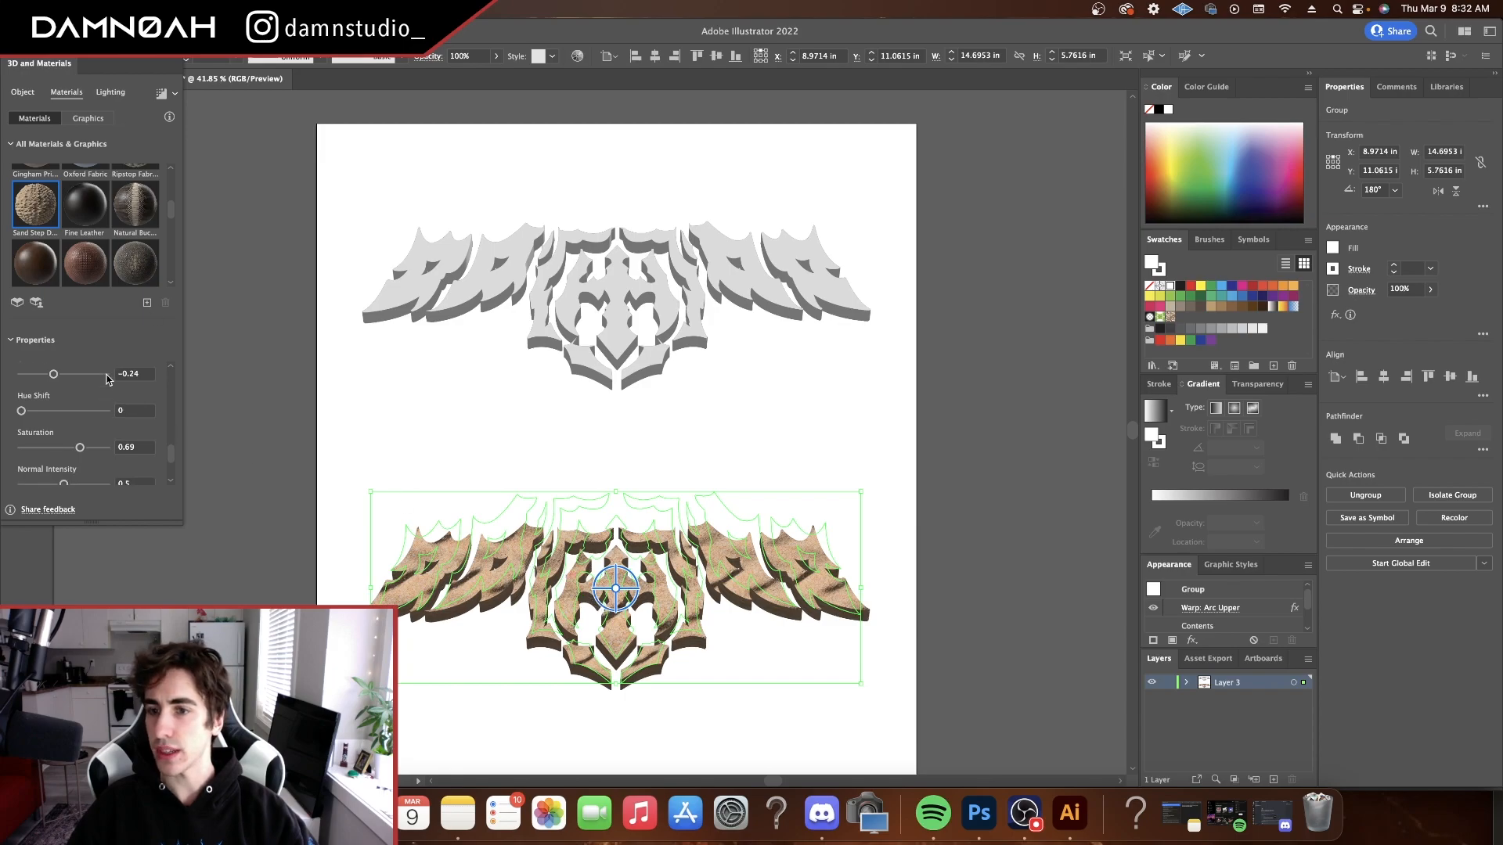
click(111, 93)
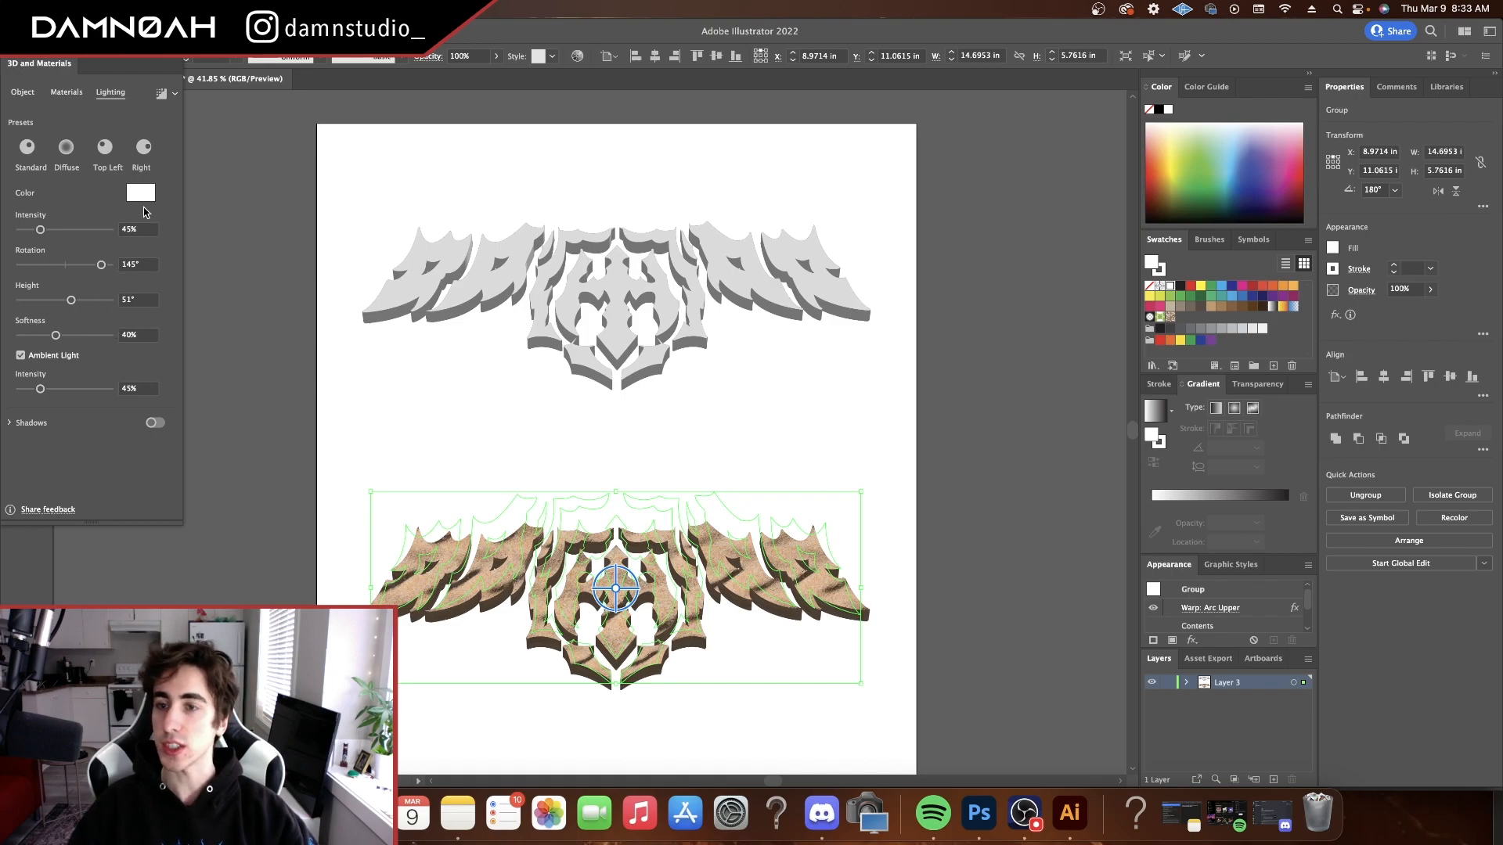
Copy the sand-textured logo into Photoshop's Untitled-1 document as a smart object centred on the canvas, with the Design layer hidden
click(796, 447)
click(628, 587)
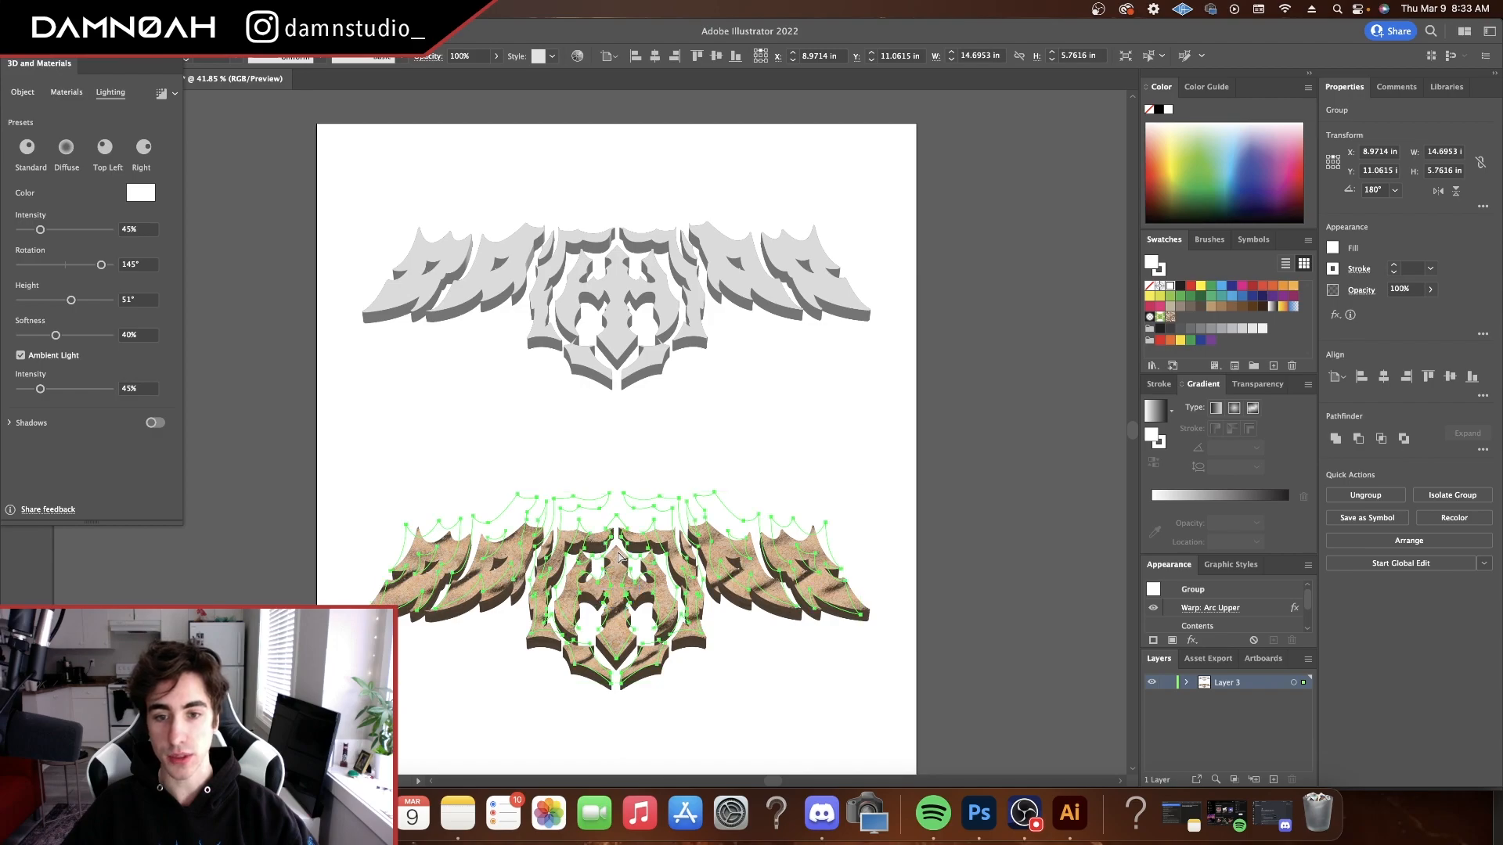
key(super+Tab)
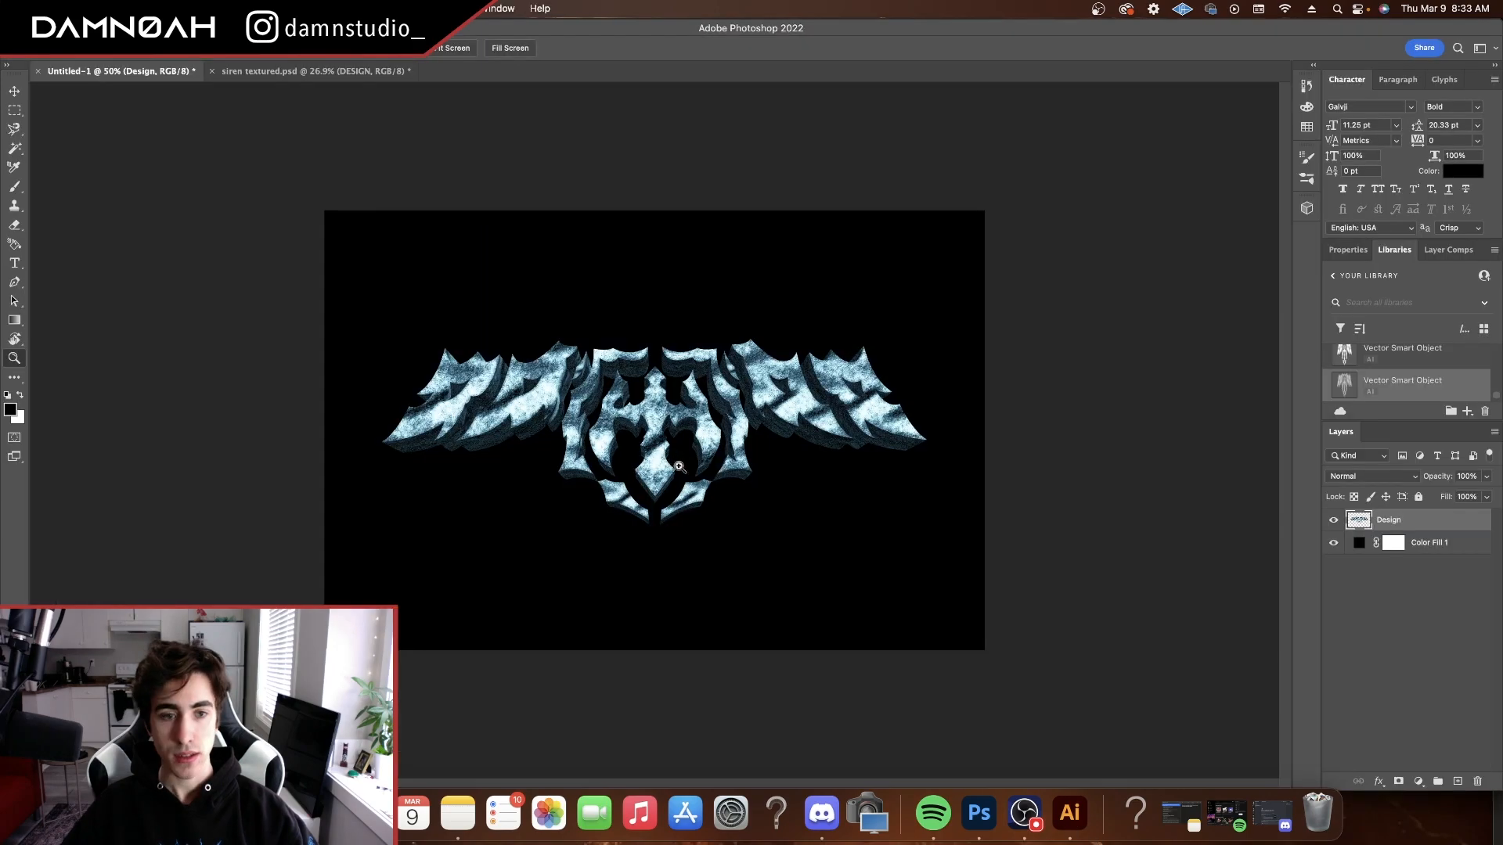
click(1333, 519)
key(super+v)
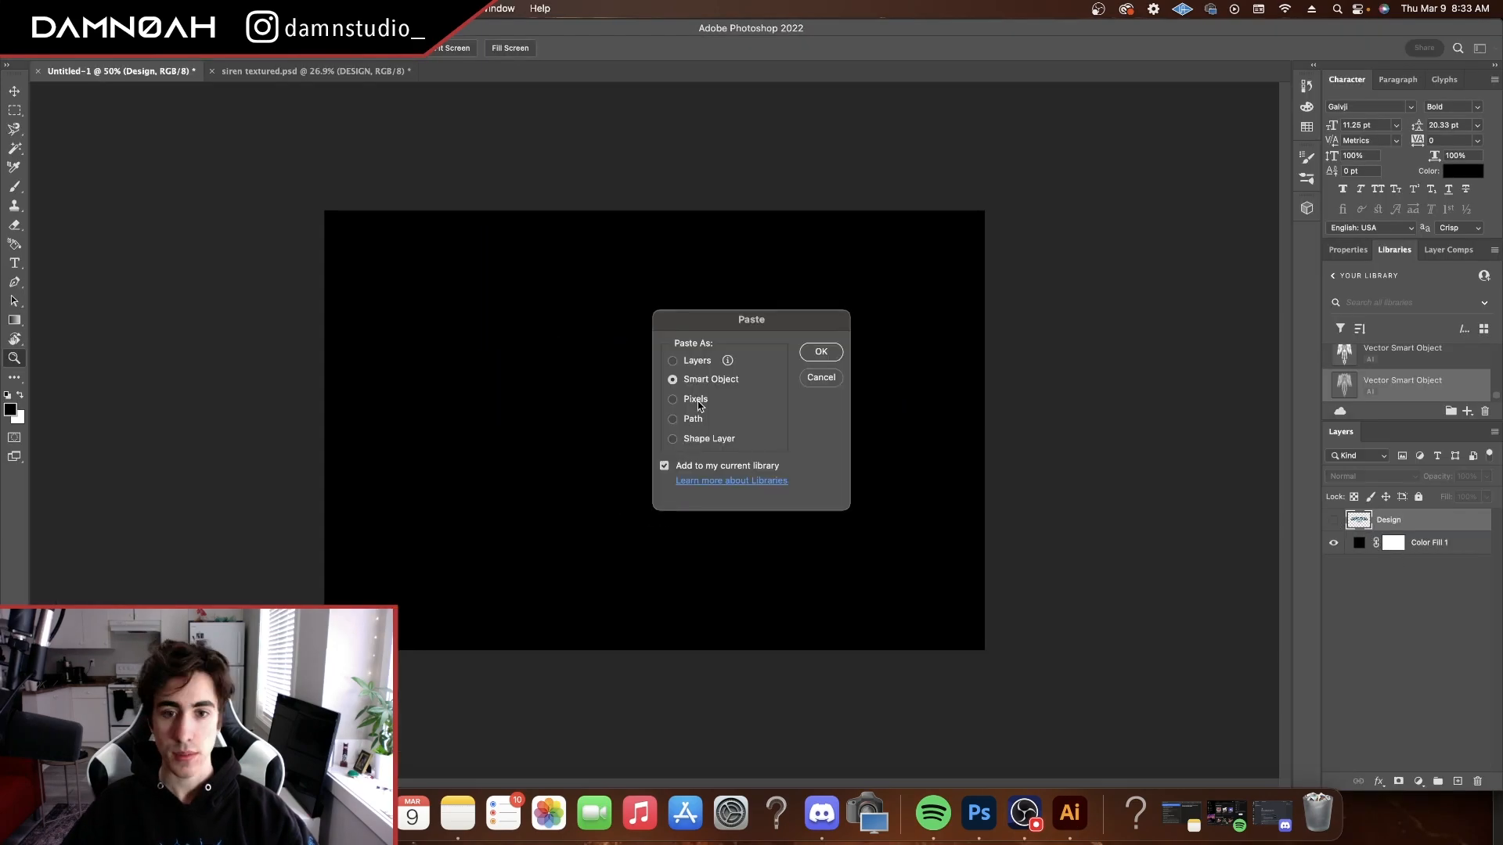
click(819, 353)
drag(721, 423, 781, 422)
click(720, 47)
key(z)
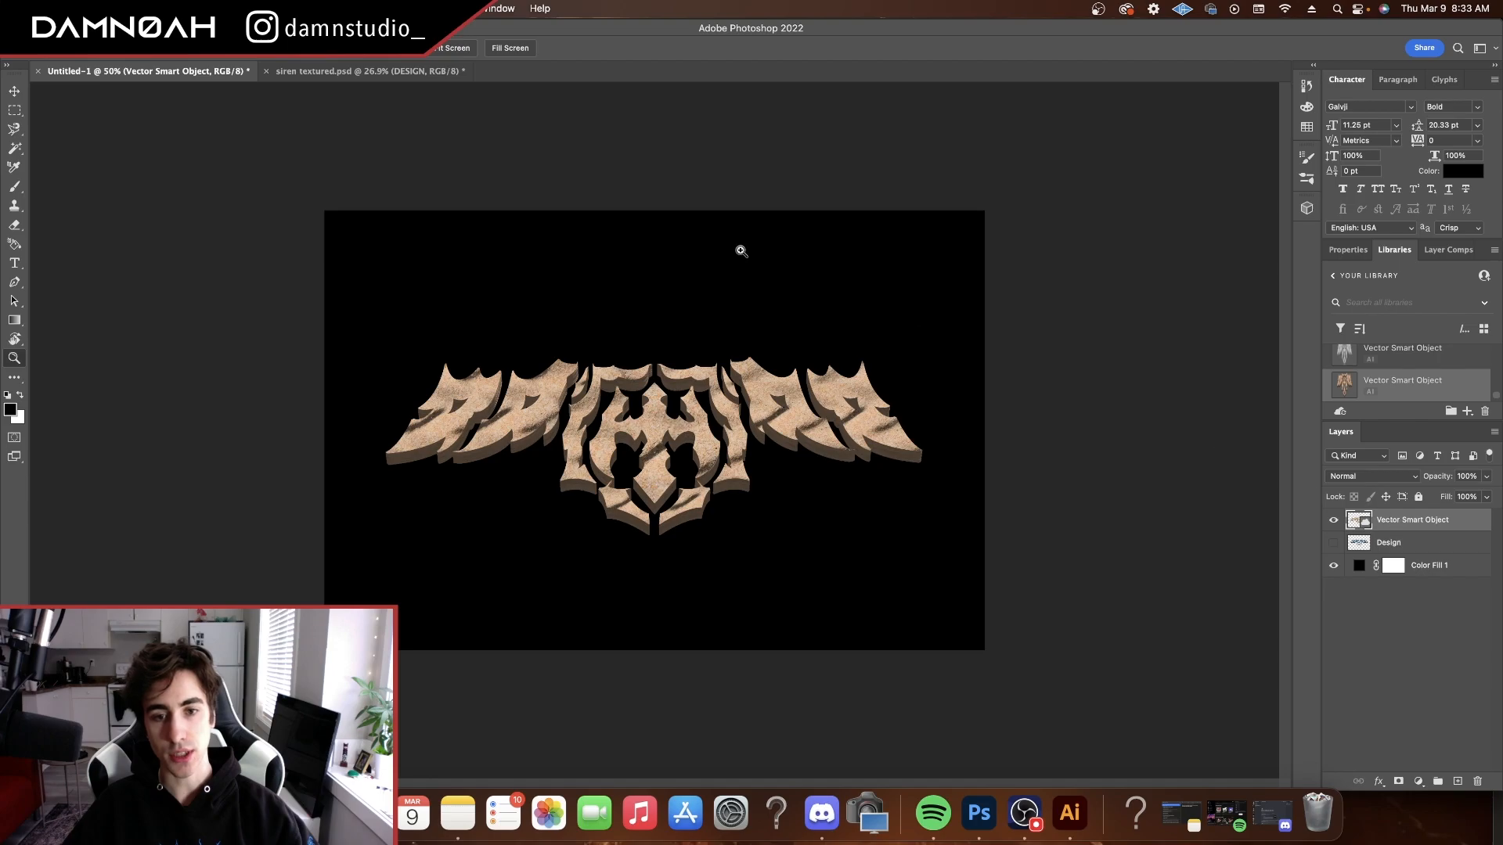
Open the Filter Gallery on the pasted logo with a Regular Grain effect and add a second Grain effect of type Soft
click(335, 9)
click(376, 92)
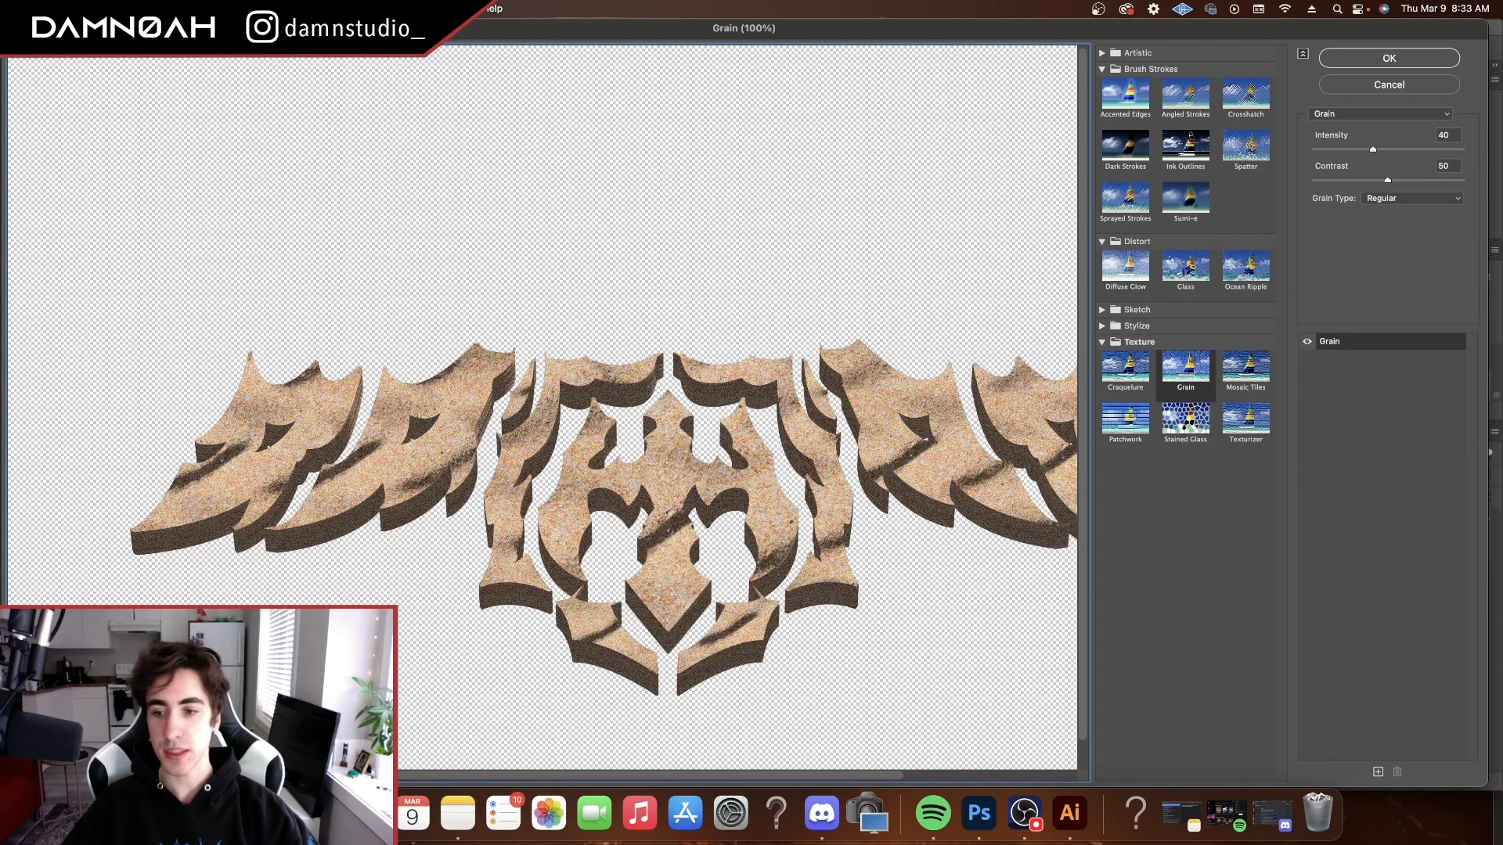
key(super+minus)
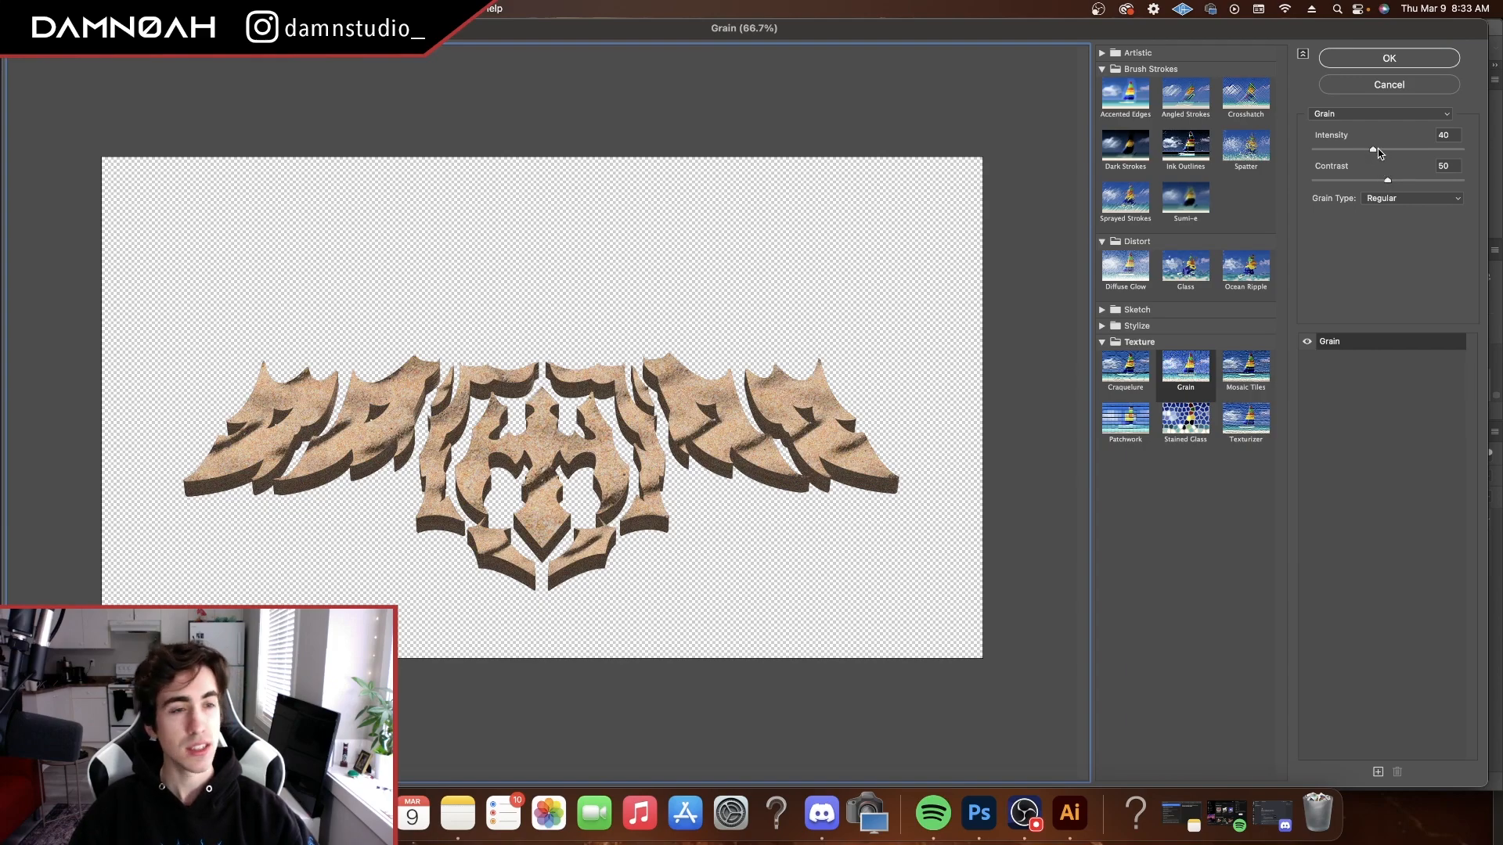
click(1377, 772)
click(1409, 198)
click(1400, 209)
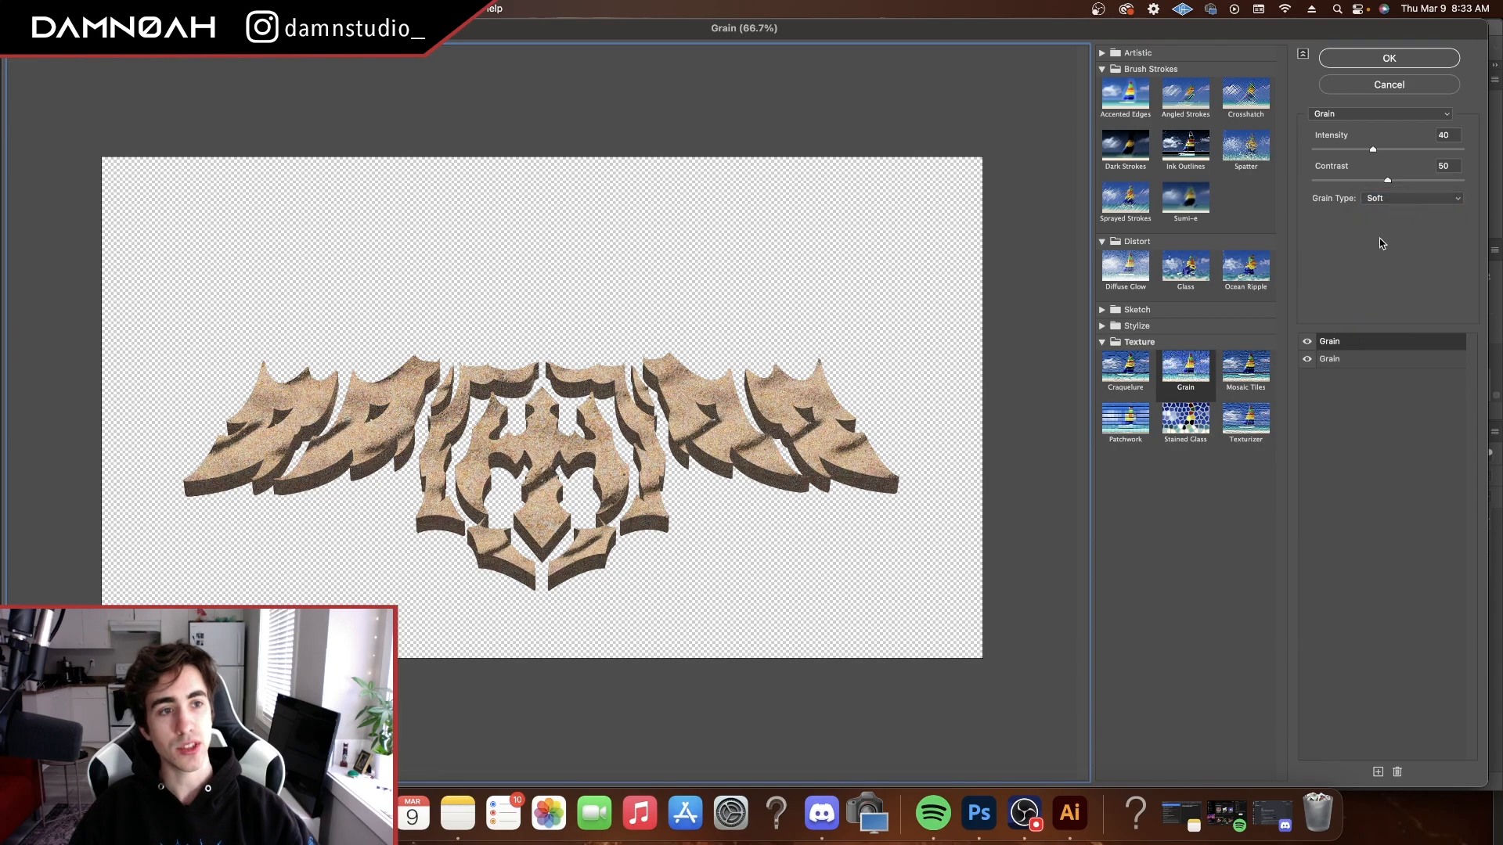
Add a Diffuse Glow effect above the two Grain effects with graininess 6, glow amount 5 and clear amount 15
click(1377, 772)
click(1131, 278)
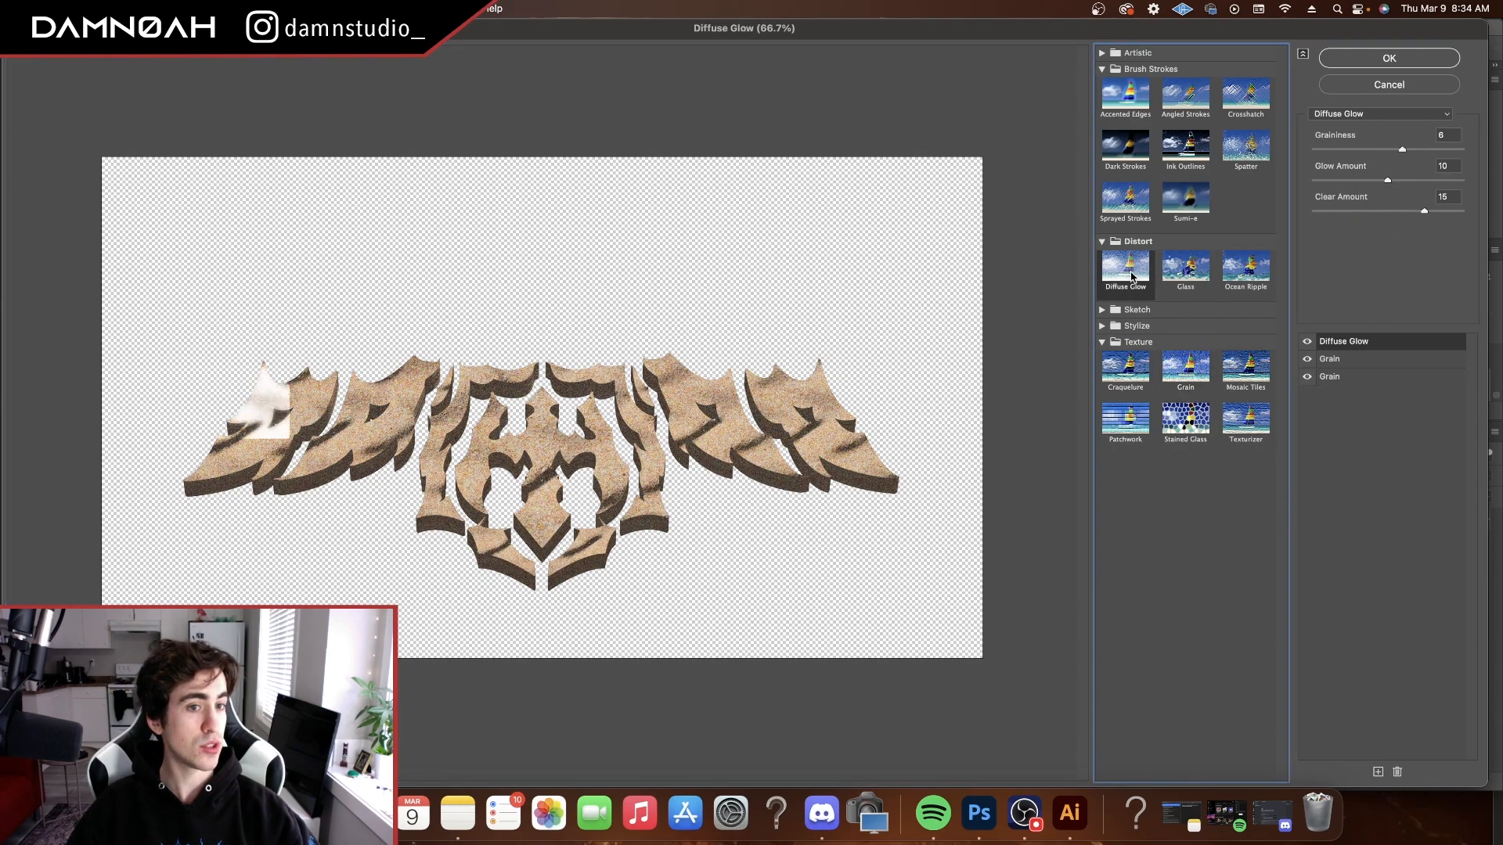
drag(1389, 183, 1348, 180)
mouse_move(1424, 214)
mouse_down()
mouse_move(1390, 212)
mouse_move(1424, 212)
mouse_up()
drag(1401, 149, 1419, 152)
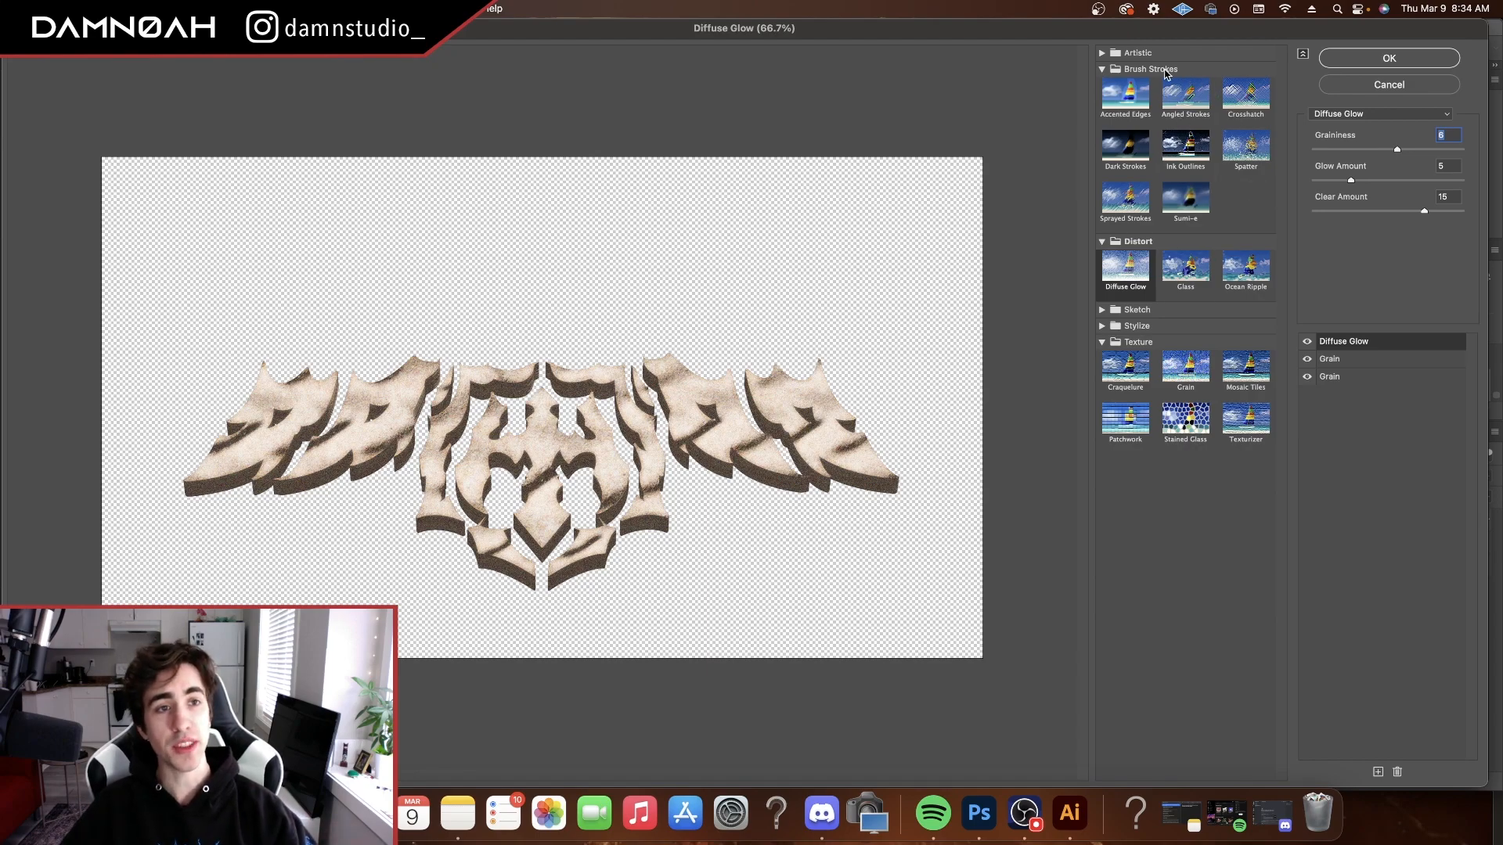
click(1102, 54)
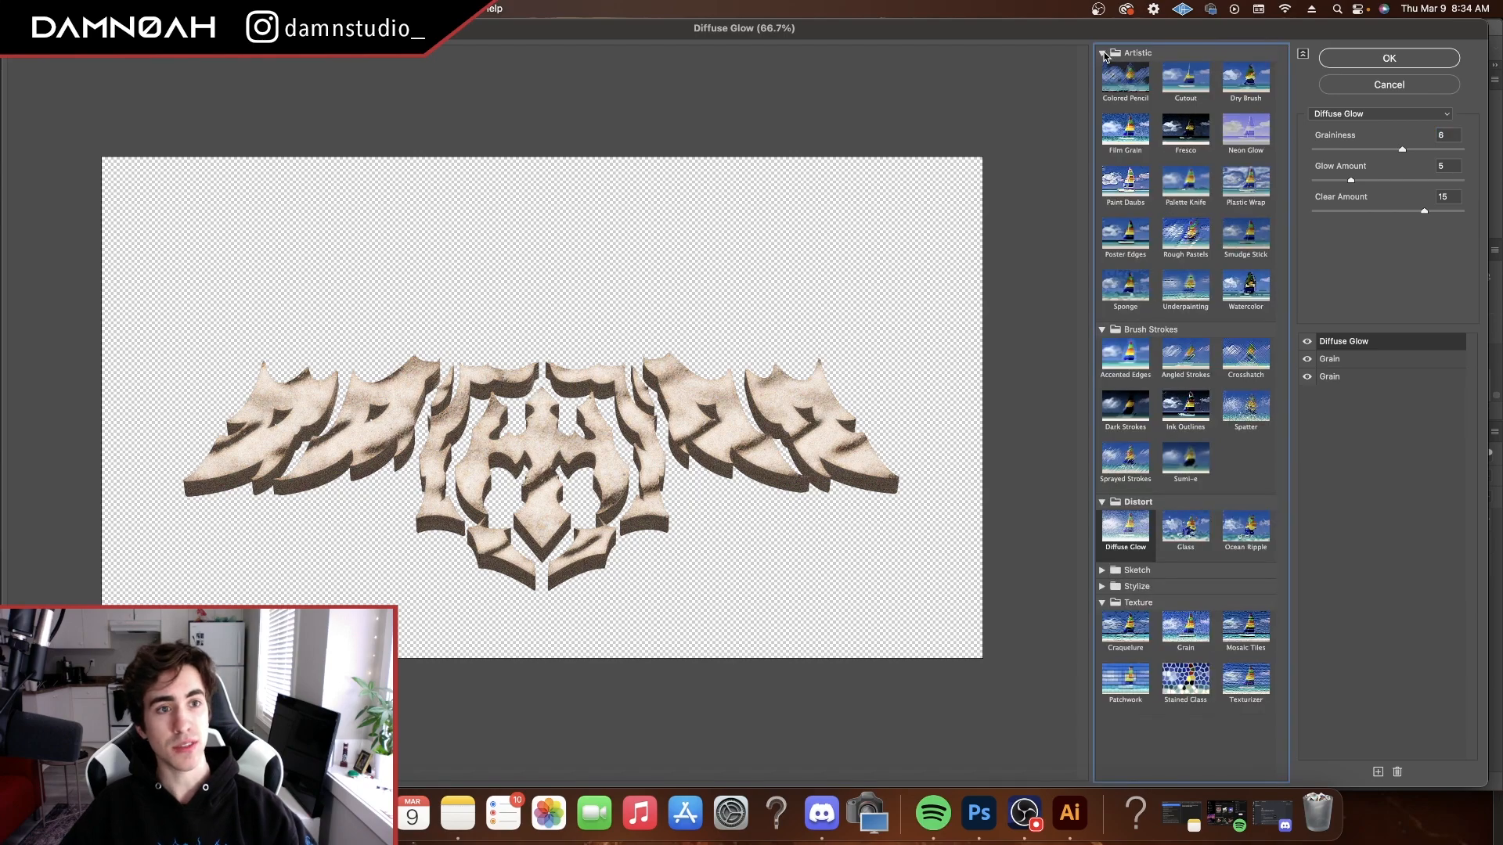
click(1102, 54)
click(1102, 53)
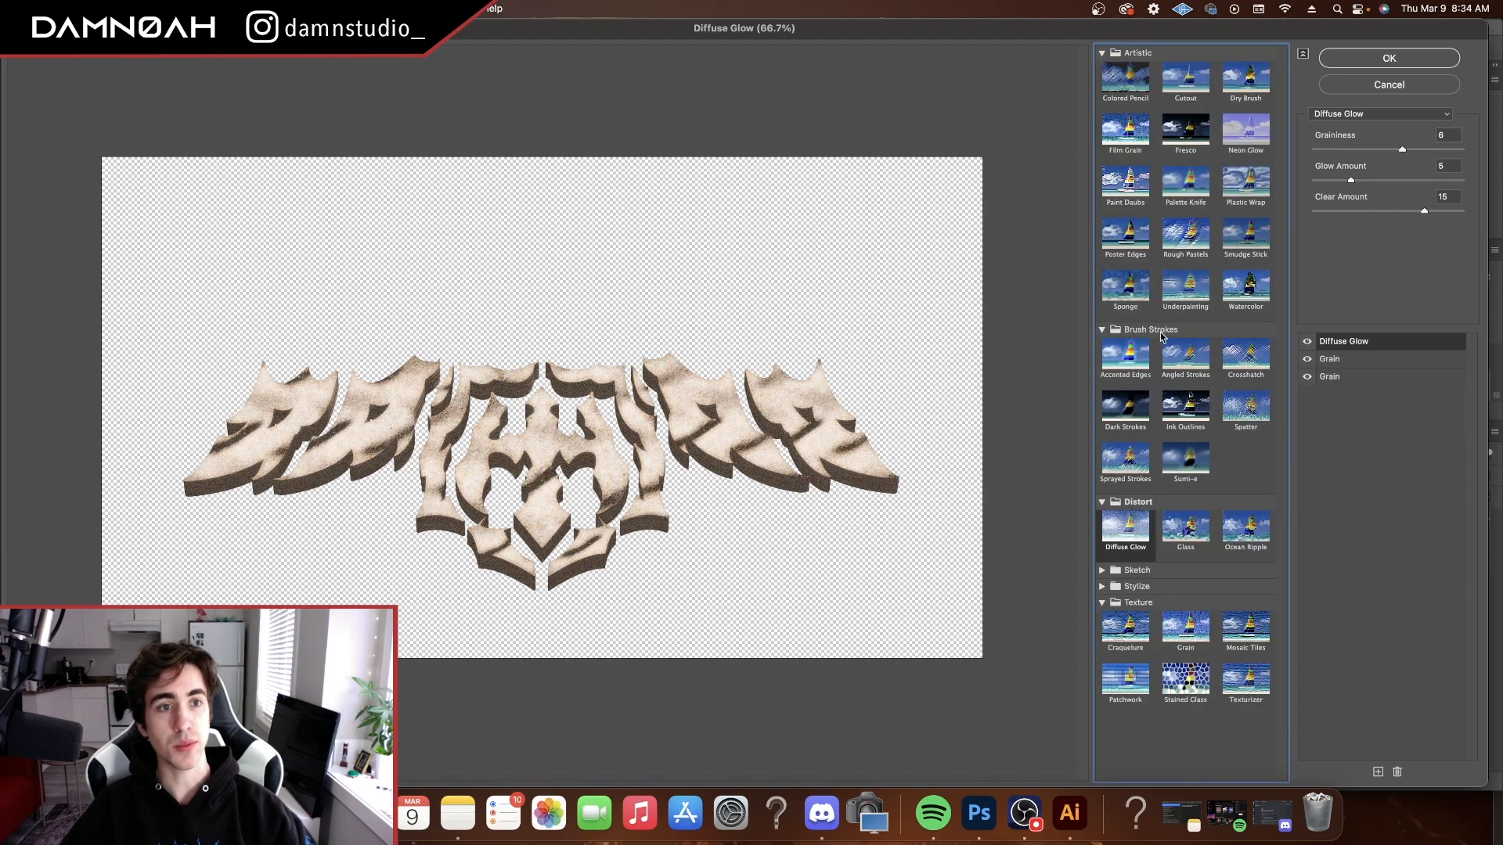
click(1102, 54)
click(1102, 241)
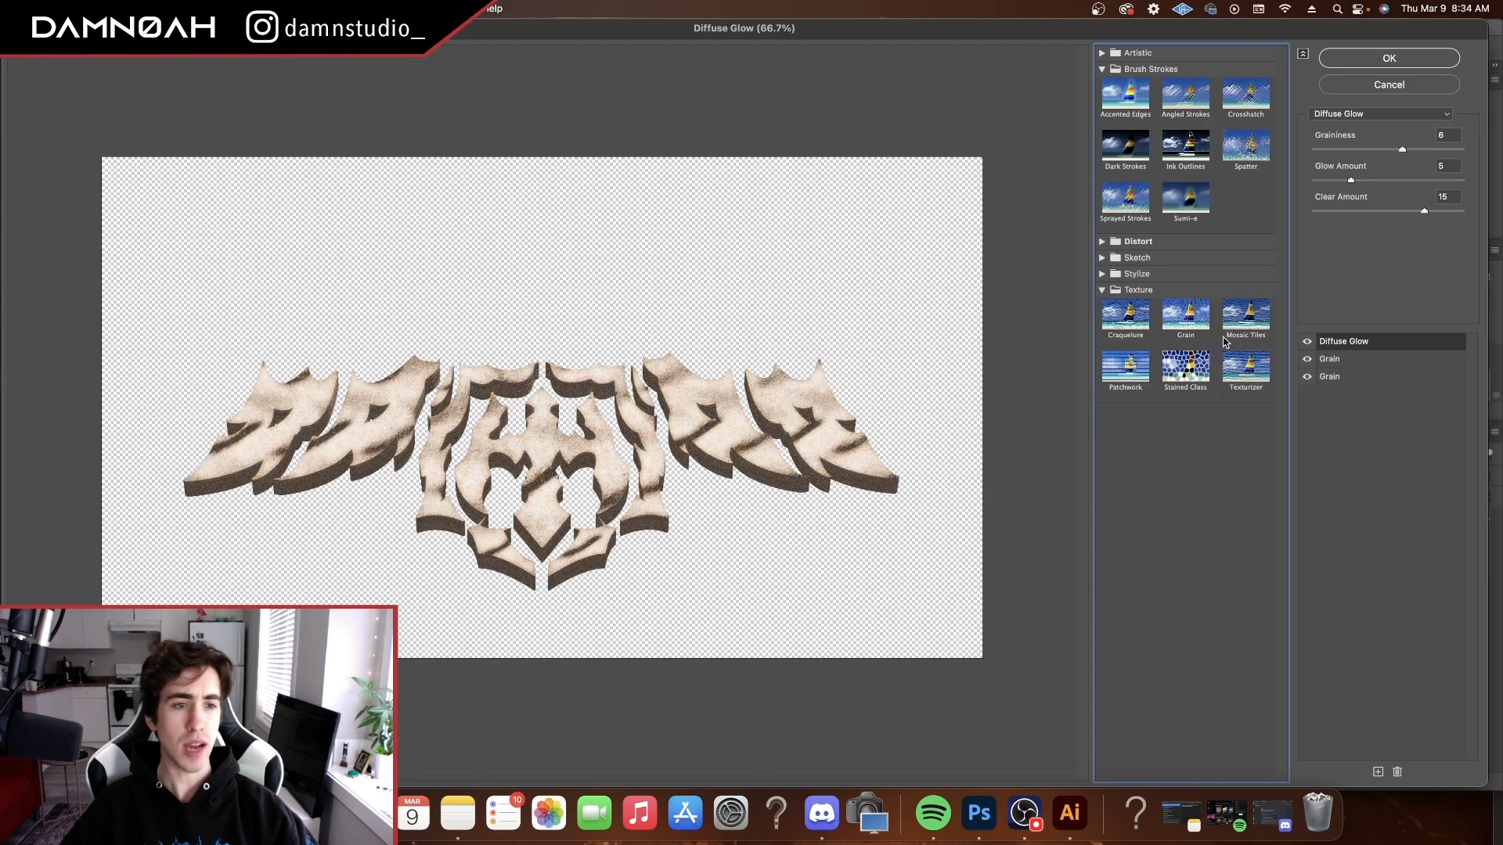
click(1343, 378)
click(1352, 351)
Apply the filter stack to the logo and rasterize the Vector Smart Object layer
click(1424, 60)
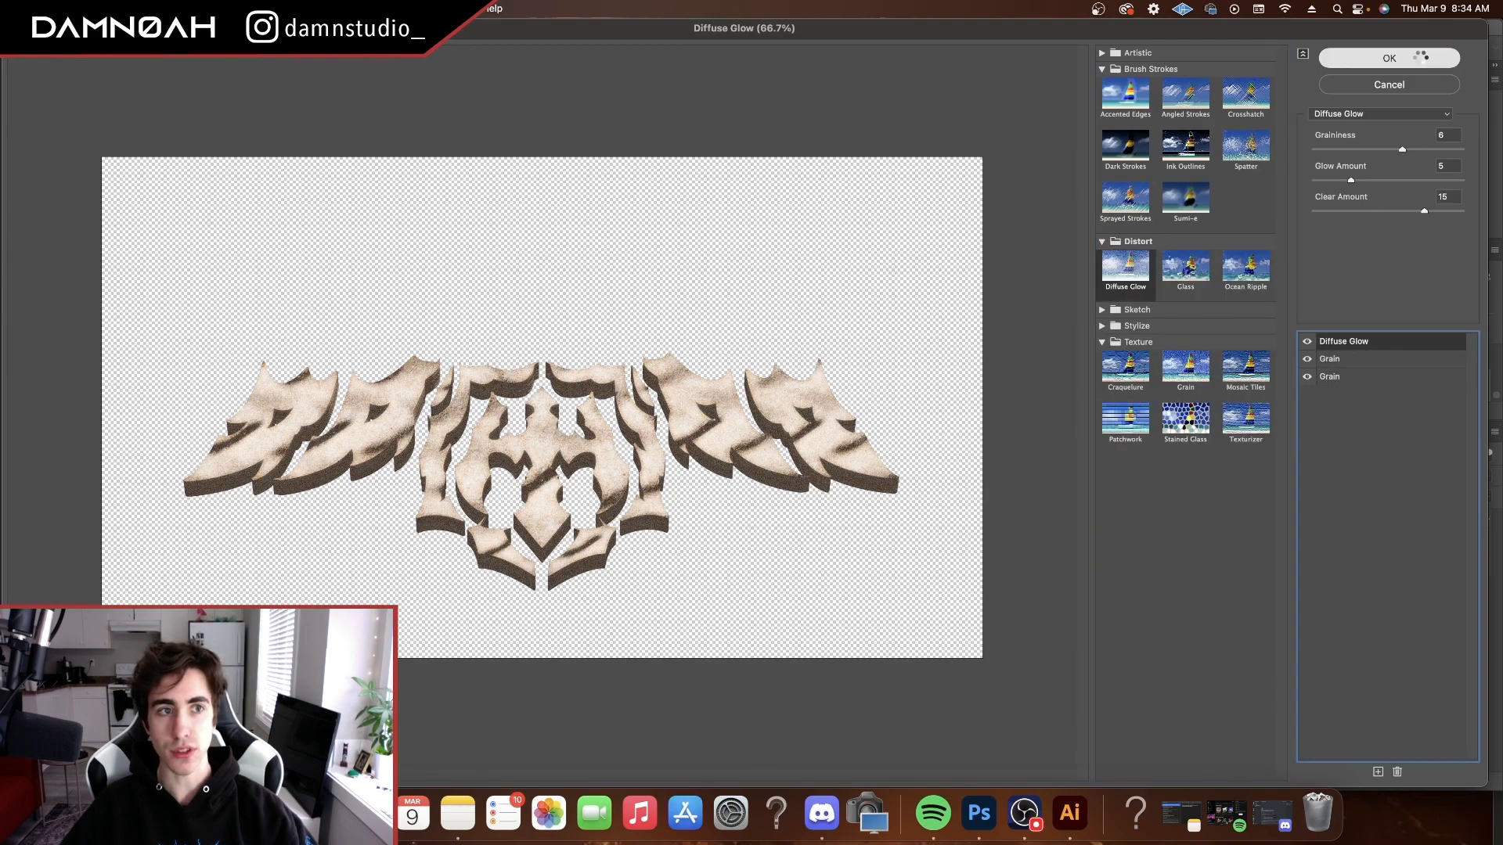
right_click(1409, 522)
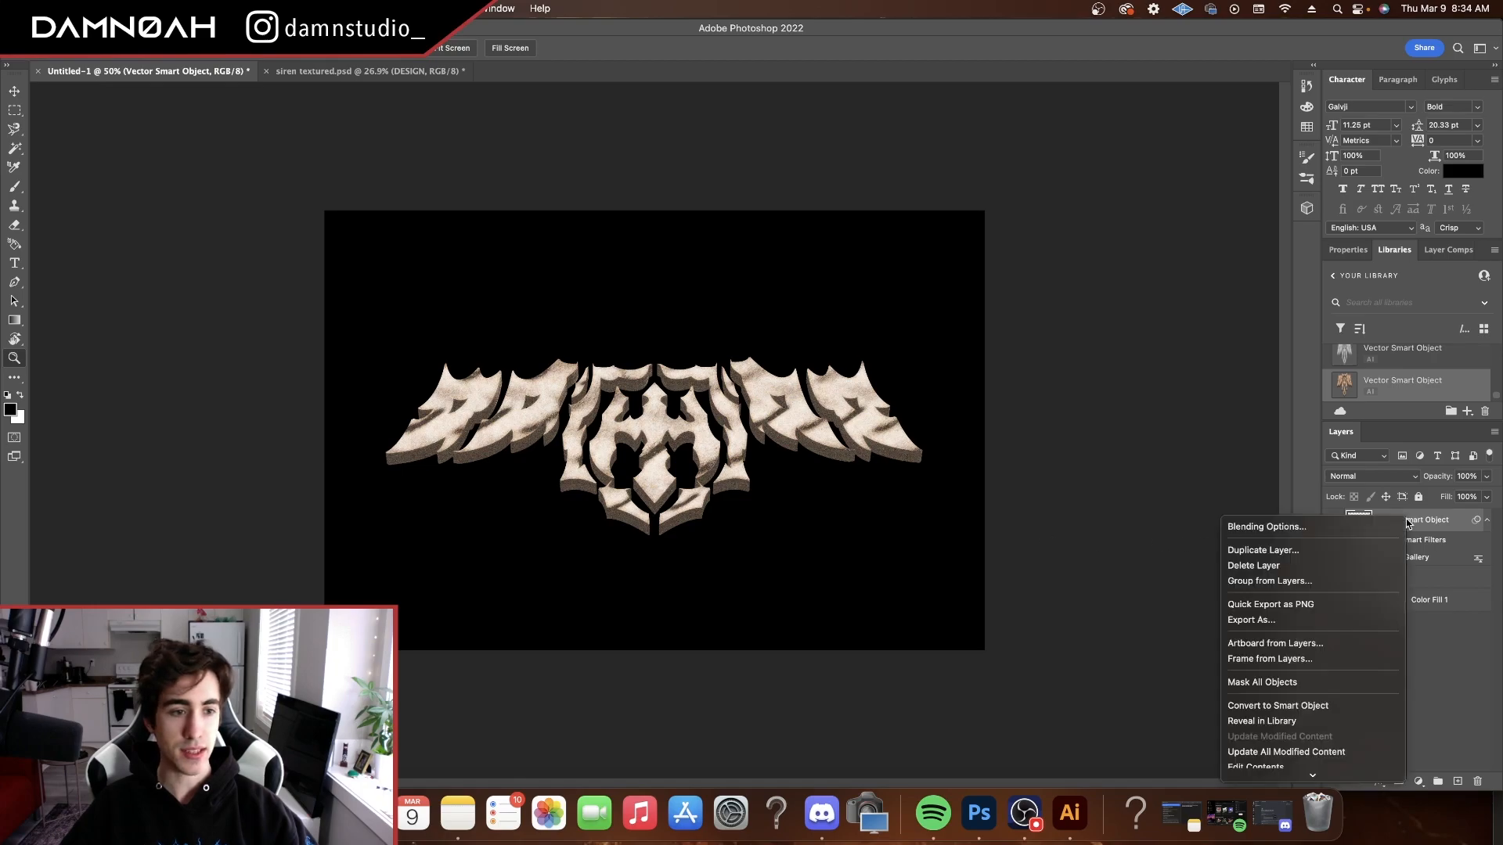
click(1299, 546)
Add a Threshold adjustment layer above the logo with the threshold level set to 79
click(1418, 782)
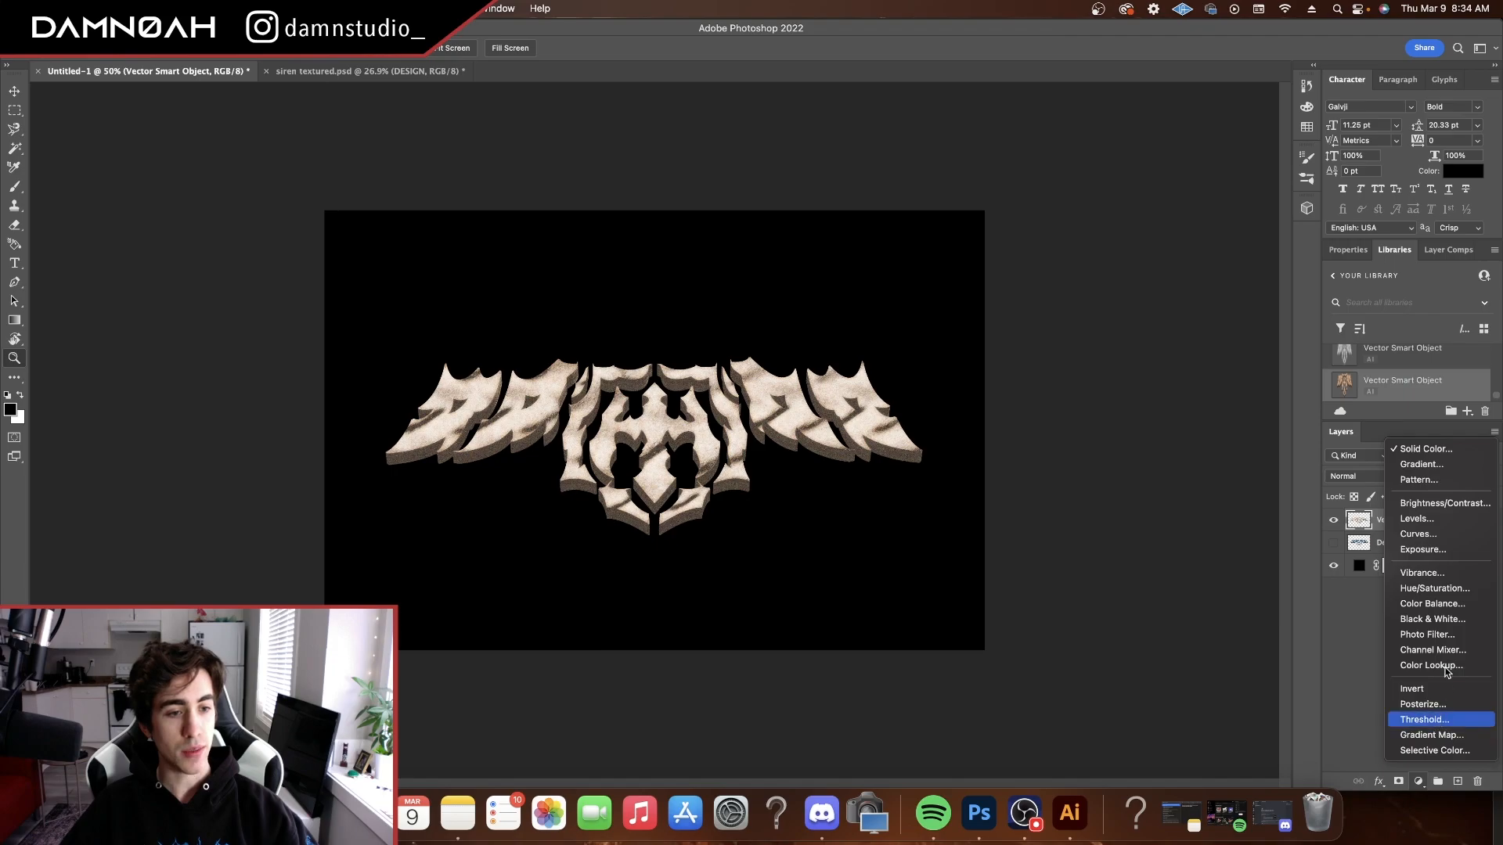
click(1432, 720)
mouse_move(1408, 381)
mouse_down()
mouse_move(1392, 380)
mouse_move(1454, 379)
mouse_move(1341, 379)
mouse_move(1394, 381)
mouse_up()
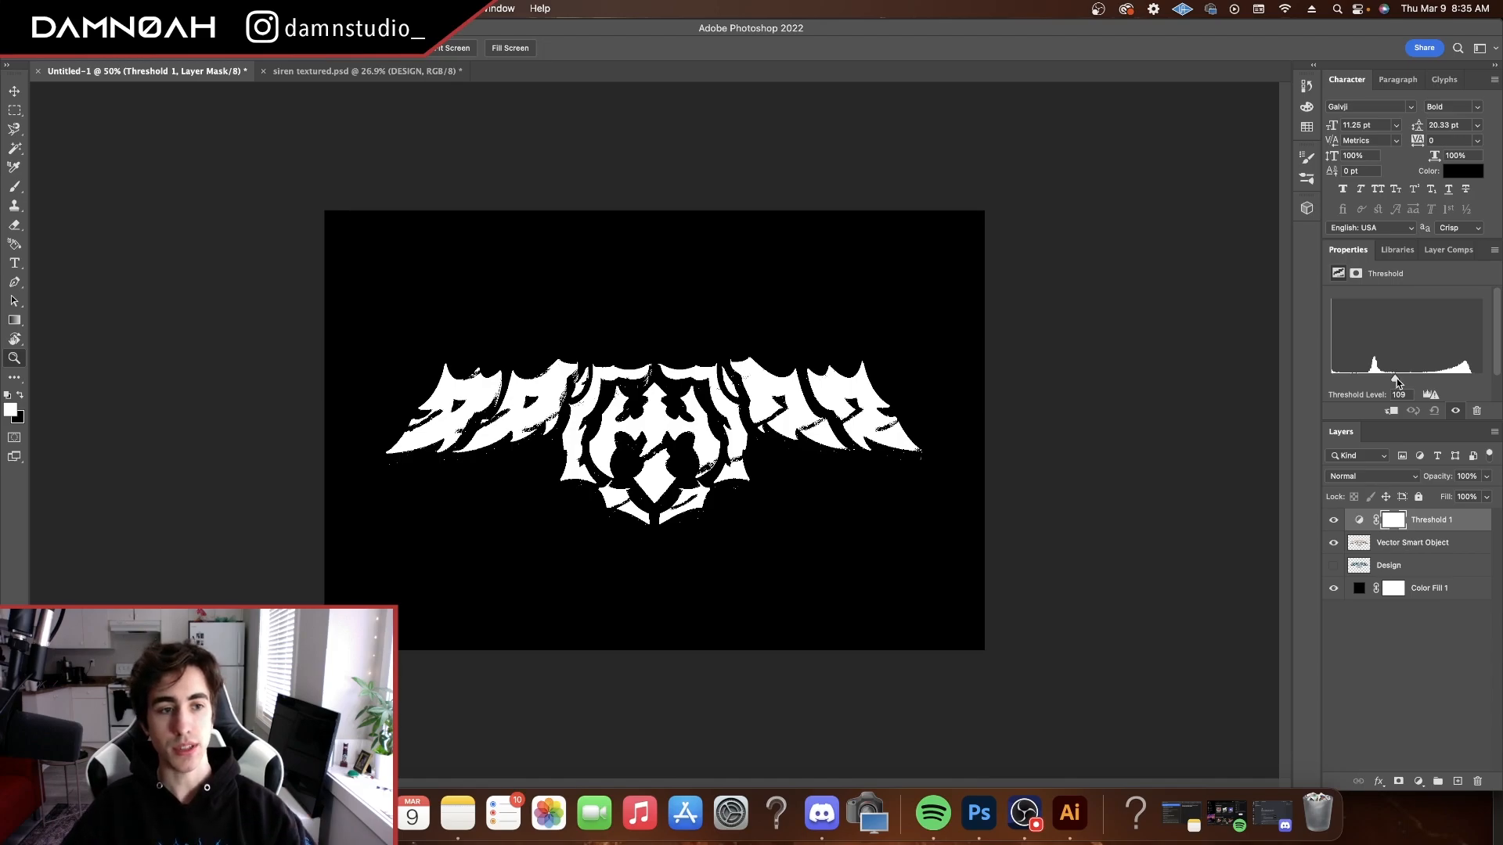
drag(1396, 378, 1378, 379)
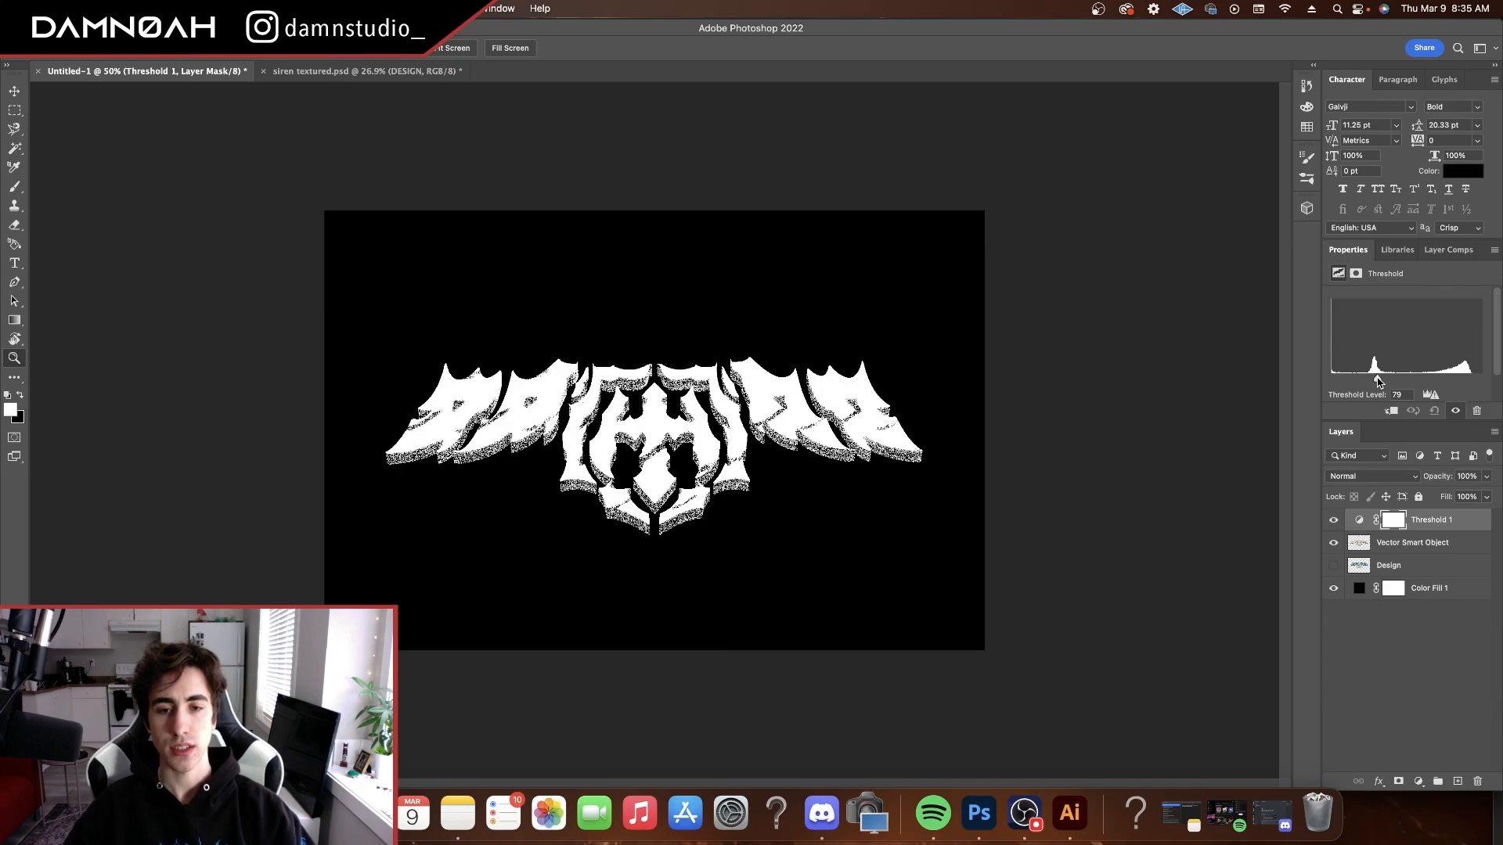
Set the threshold level to 80, duplicate the Threshold and logo layers together, and set the duplicate adjustment's level to 176
drag(1379, 381, 1379, 381)
click(1422, 540)
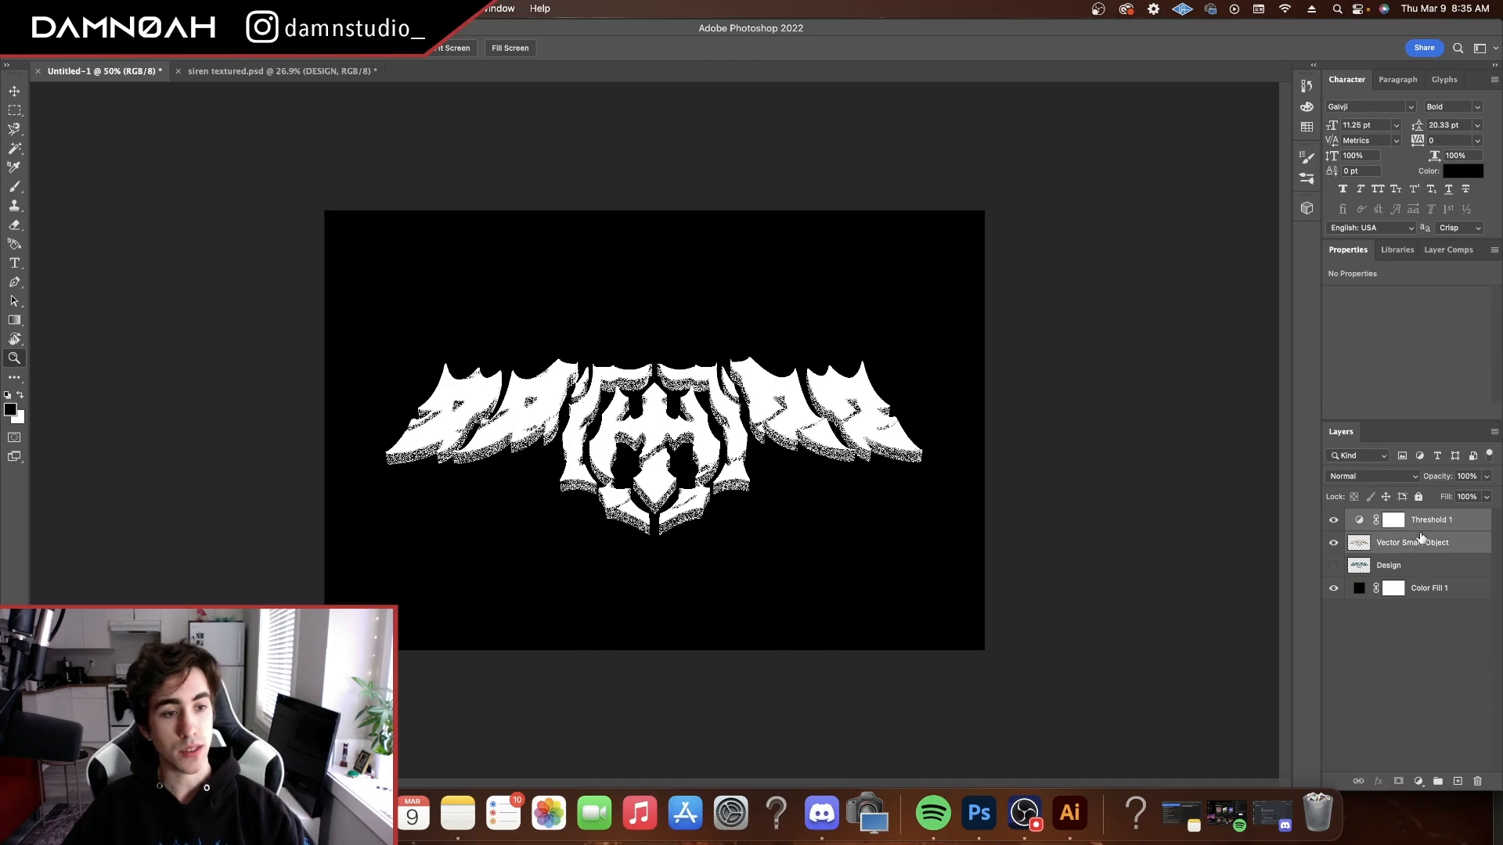
key(super+j)
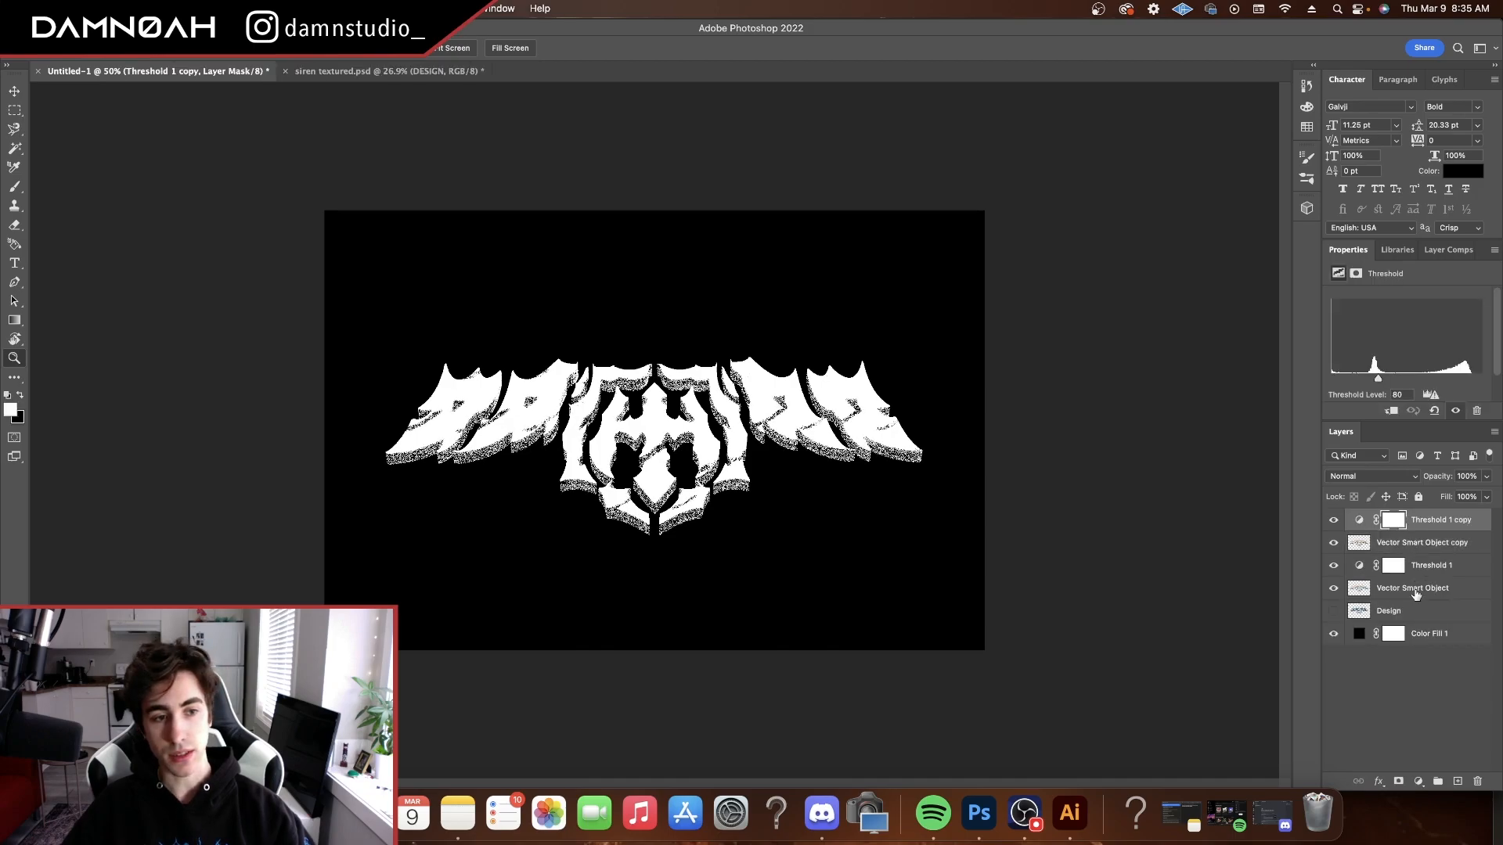
click(1426, 544)
click(1433, 523)
drag(1378, 381, 1434, 381)
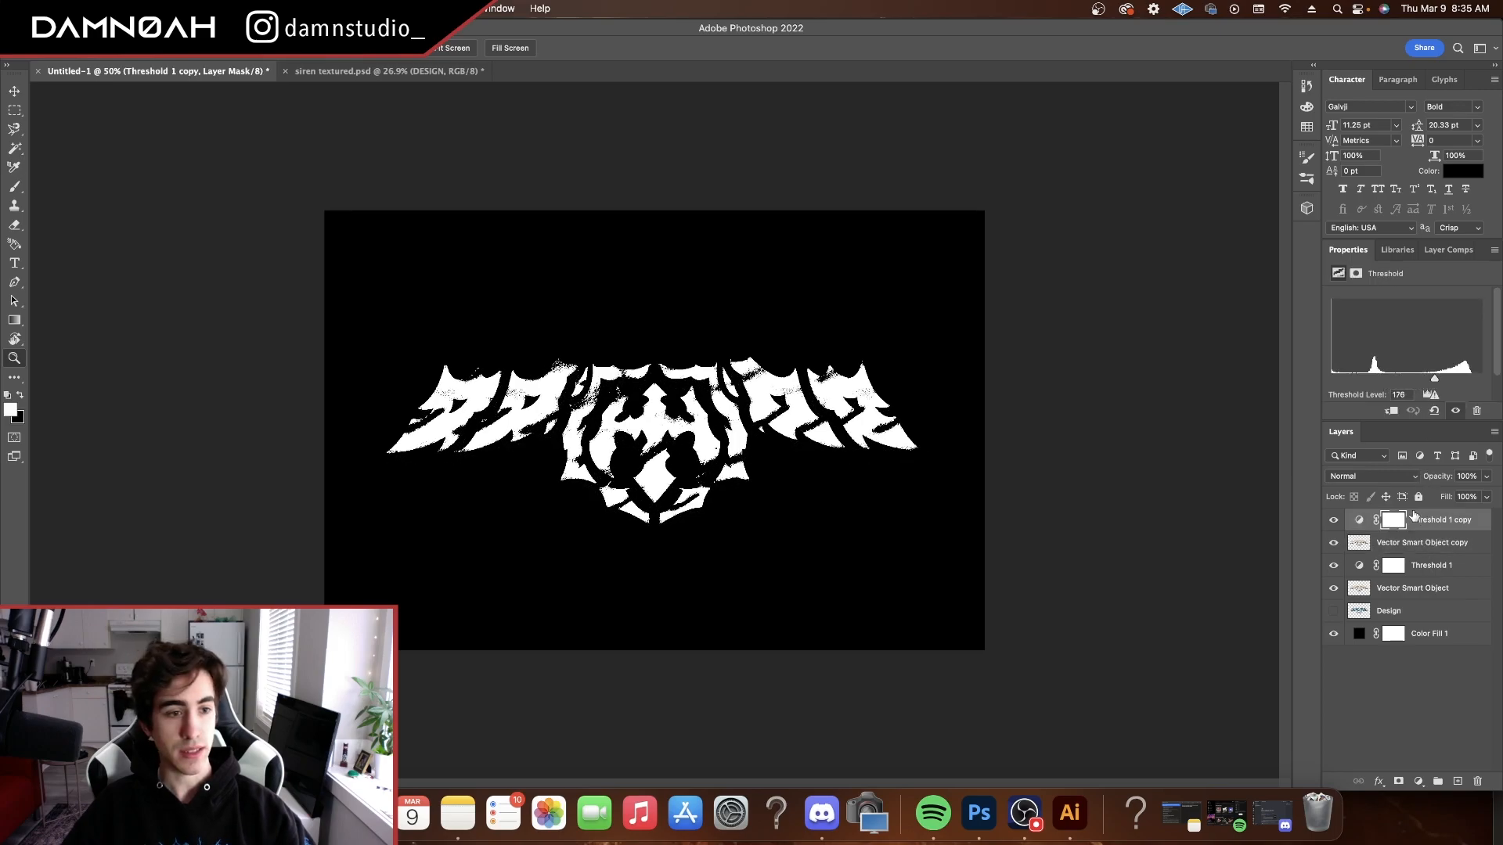
Duplicate the topmost Threshold and logo pair three more times, with threshold levels of 203, 220 and 234 going upward
drag(1434, 380, 1450, 380)
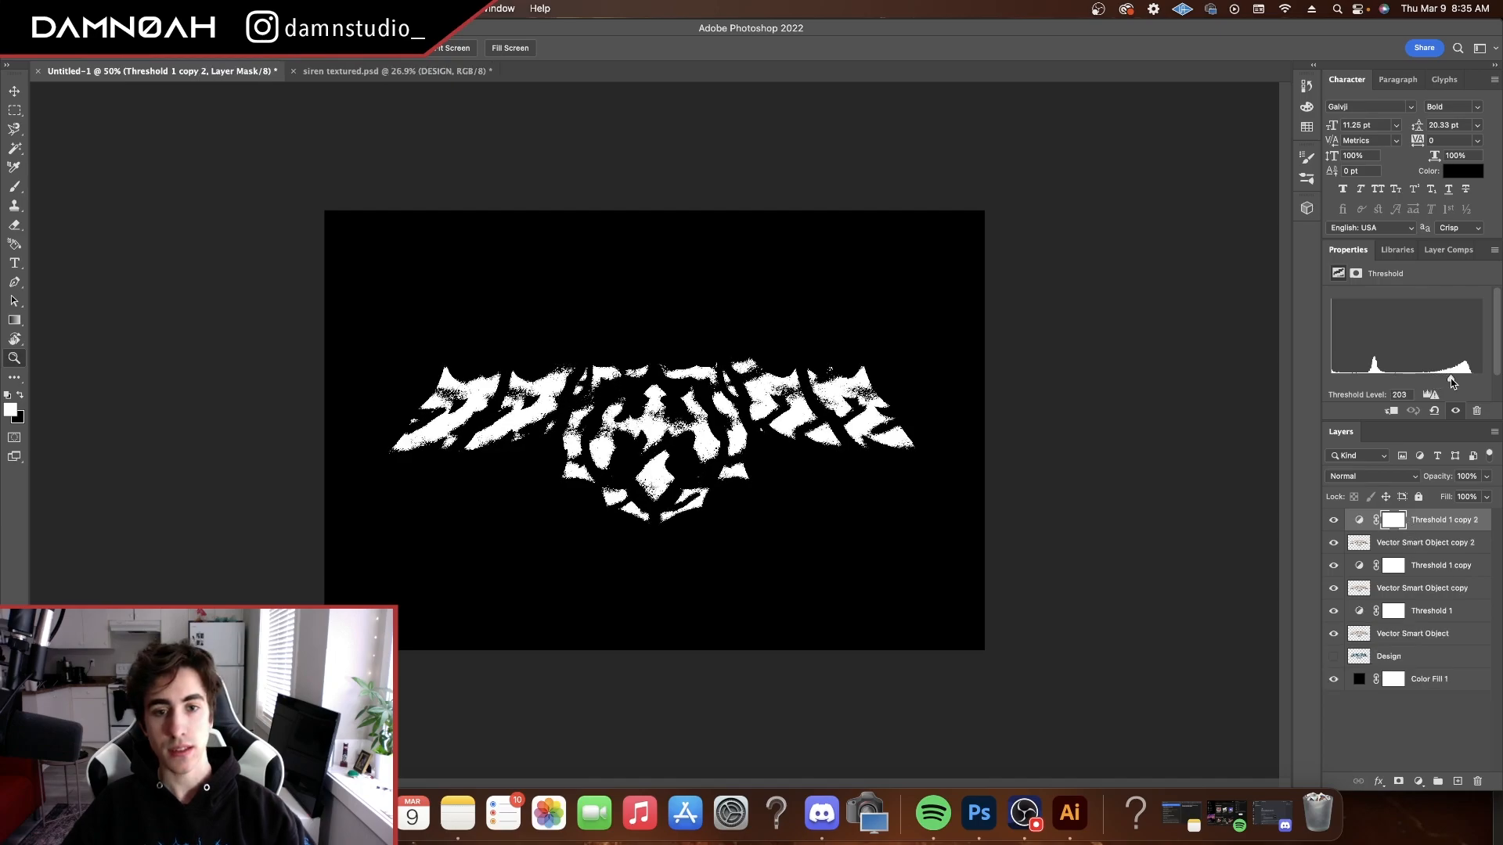
shift+click(1425, 543)
key(super+j)
click(1393, 520)
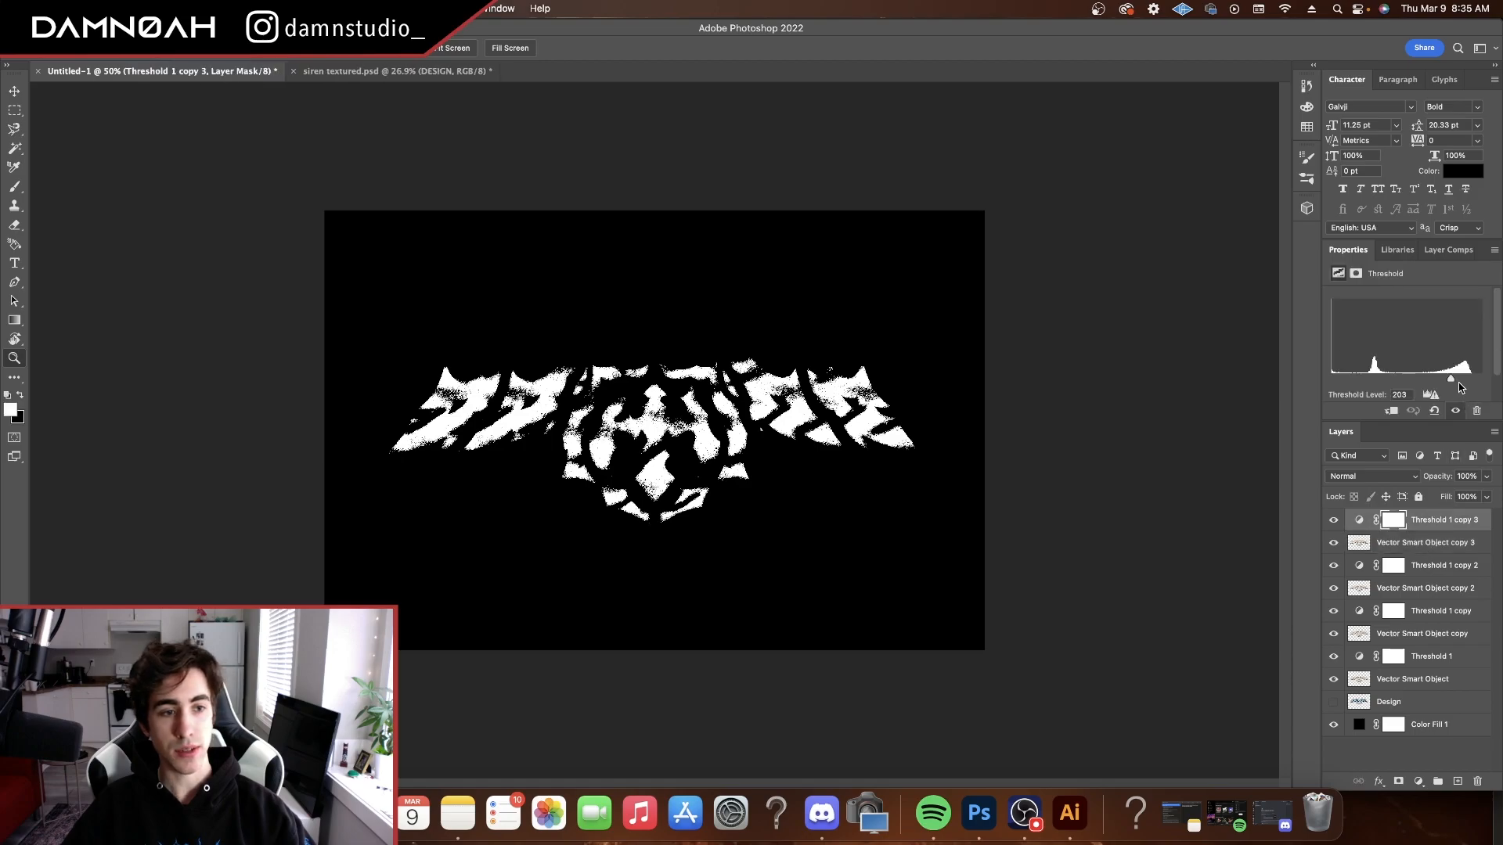
drag(1449, 378, 1459, 382)
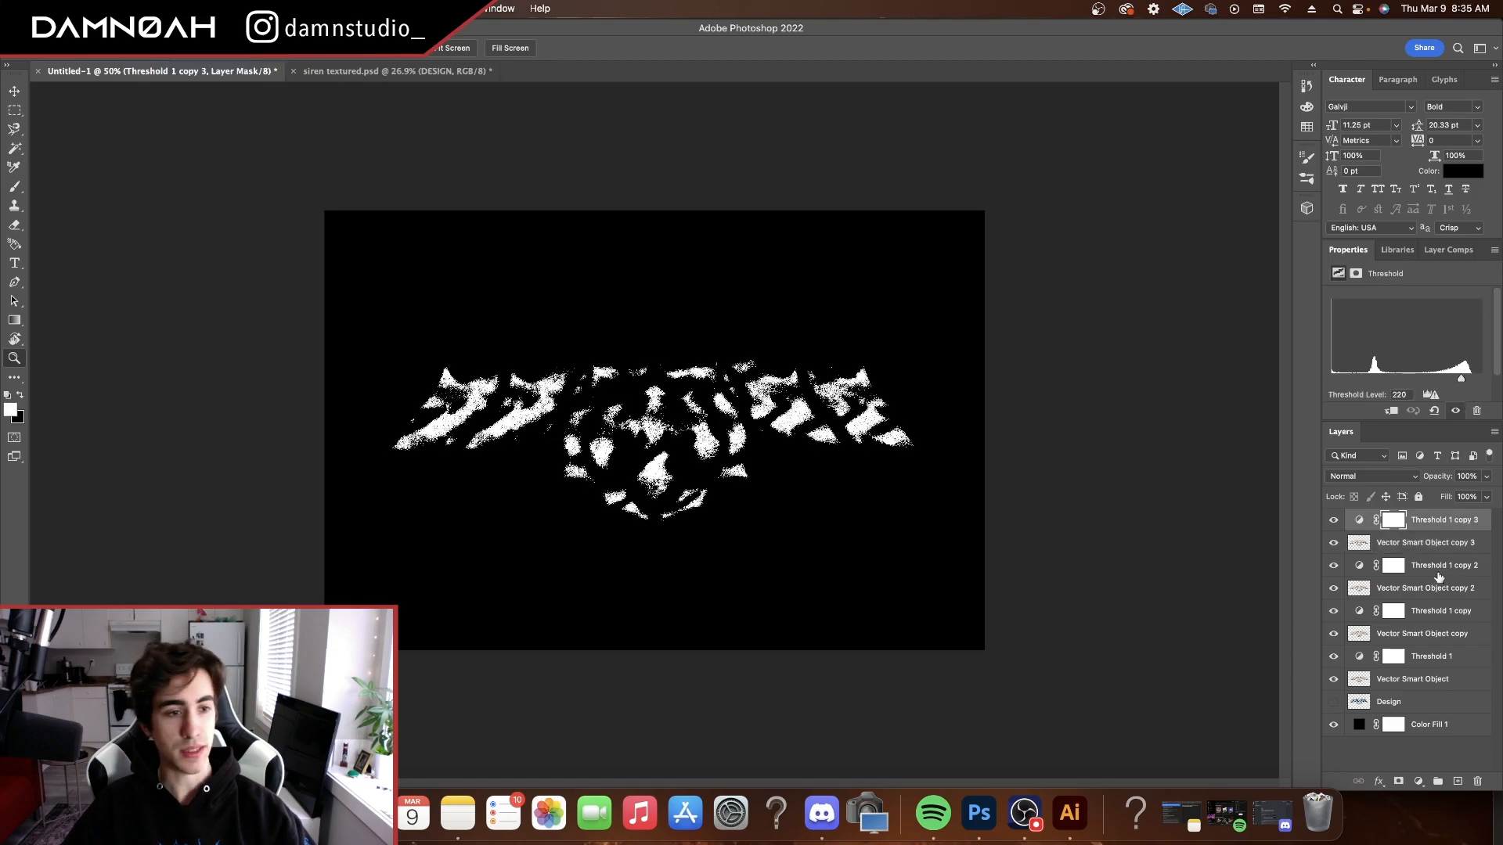
shift+click(1432, 544)
key(super+j)
drag(1464, 381, 1470, 384)
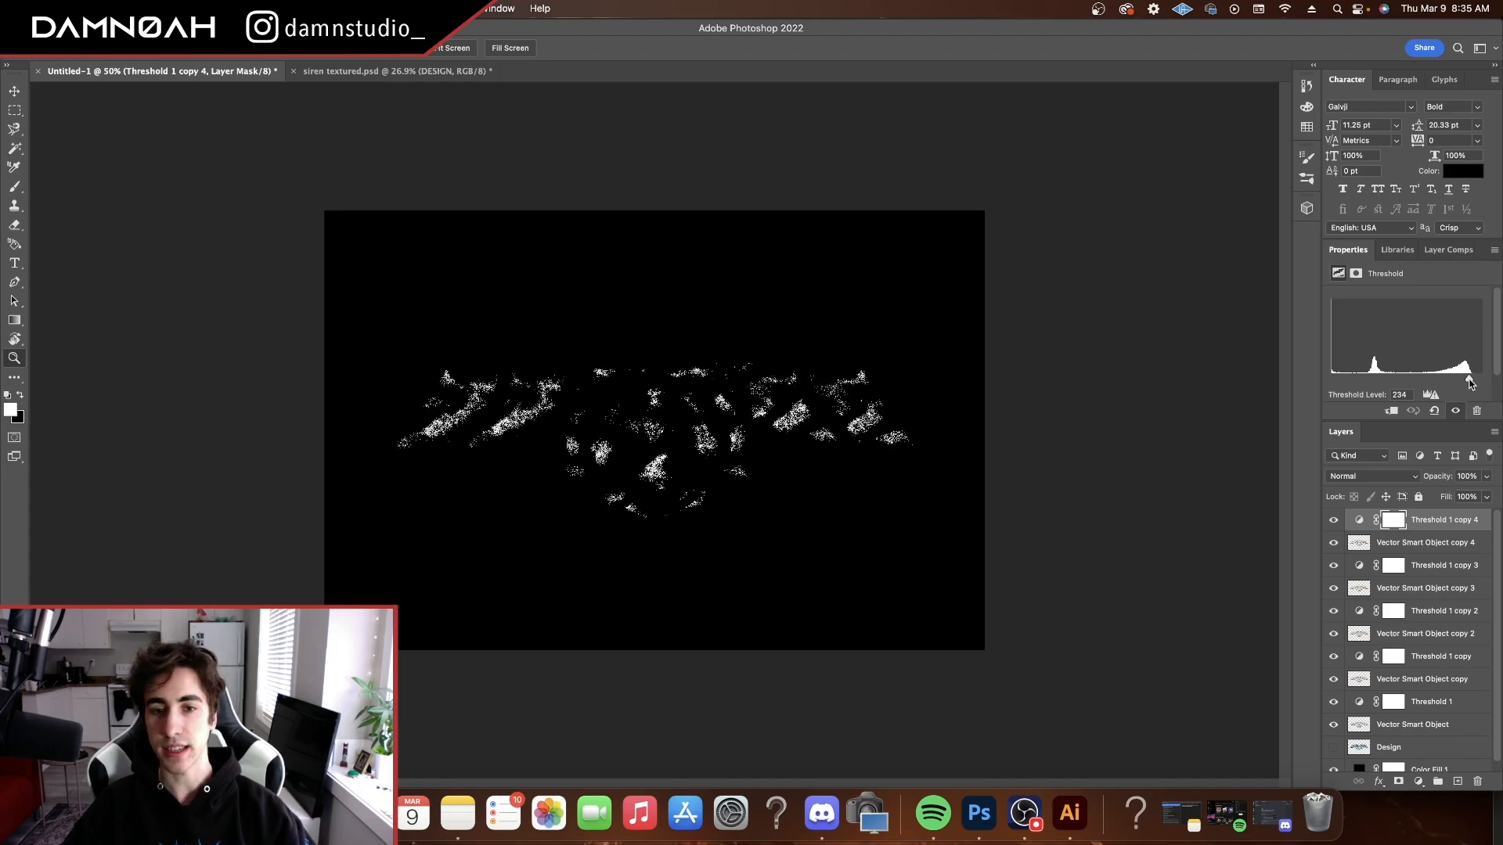
Merge the Threshold 1 copy 4, copy 3 and copy 2 adjustments each with the logo layer directly beneath
right_click(1401, 540)
click(1292, 554)
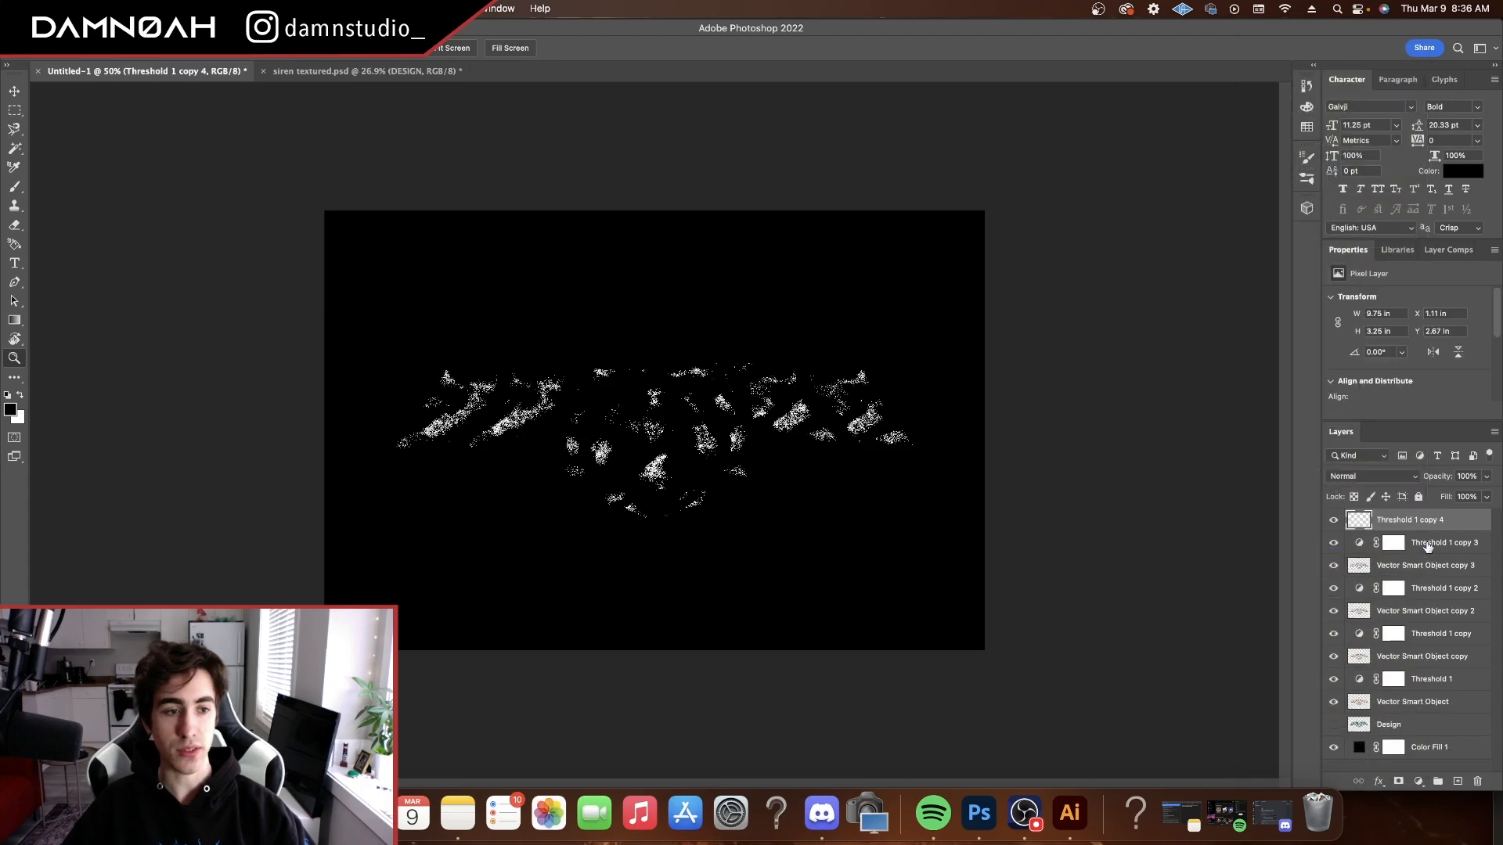
click(1439, 544)
right_click(1409, 548)
click(1370, 555)
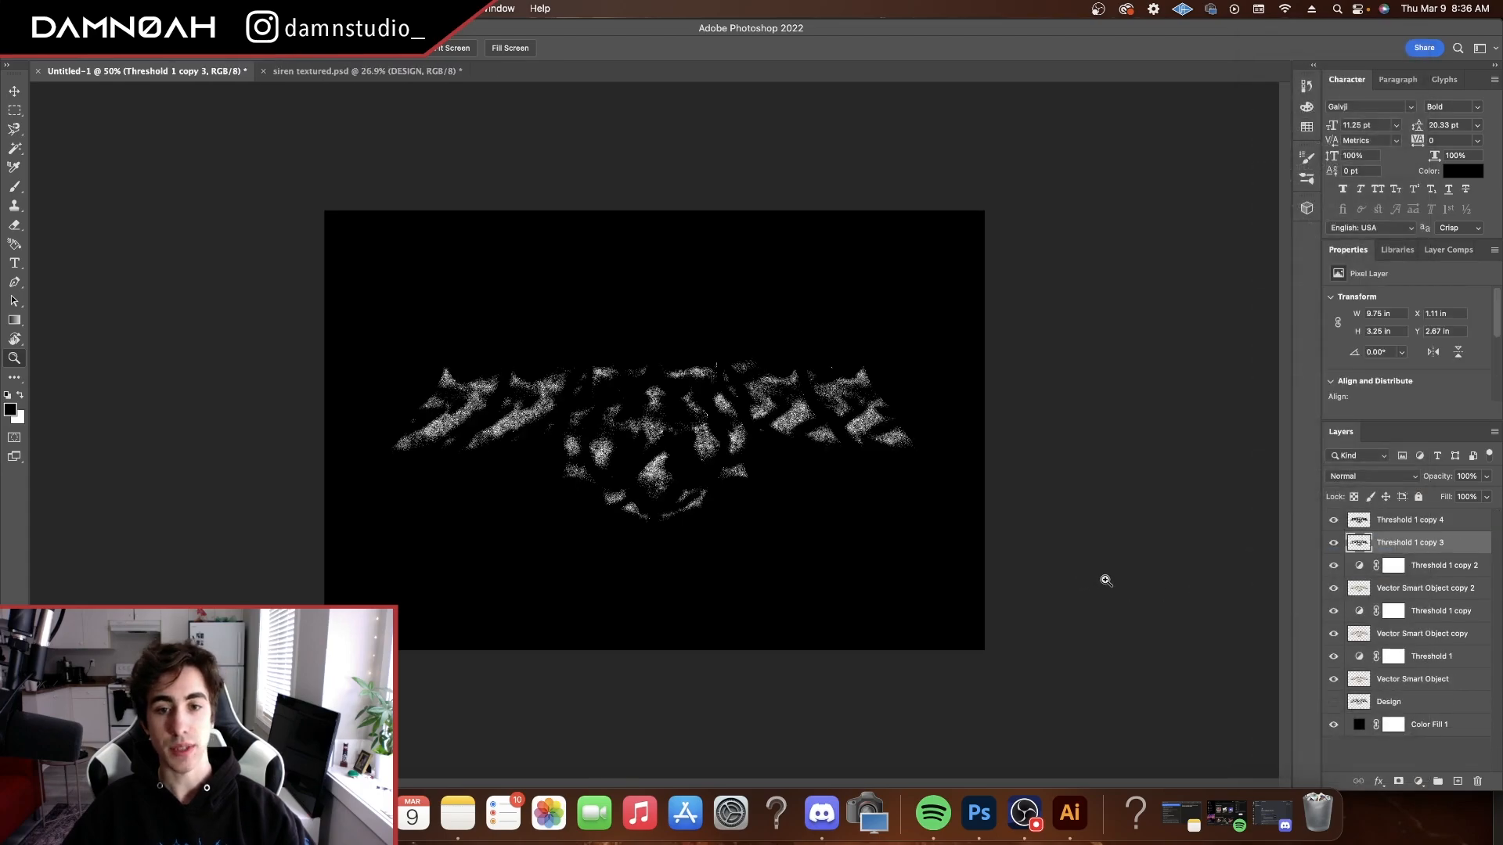
click(1444, 565)
right_click(1444, 565)
click(1345, 556)
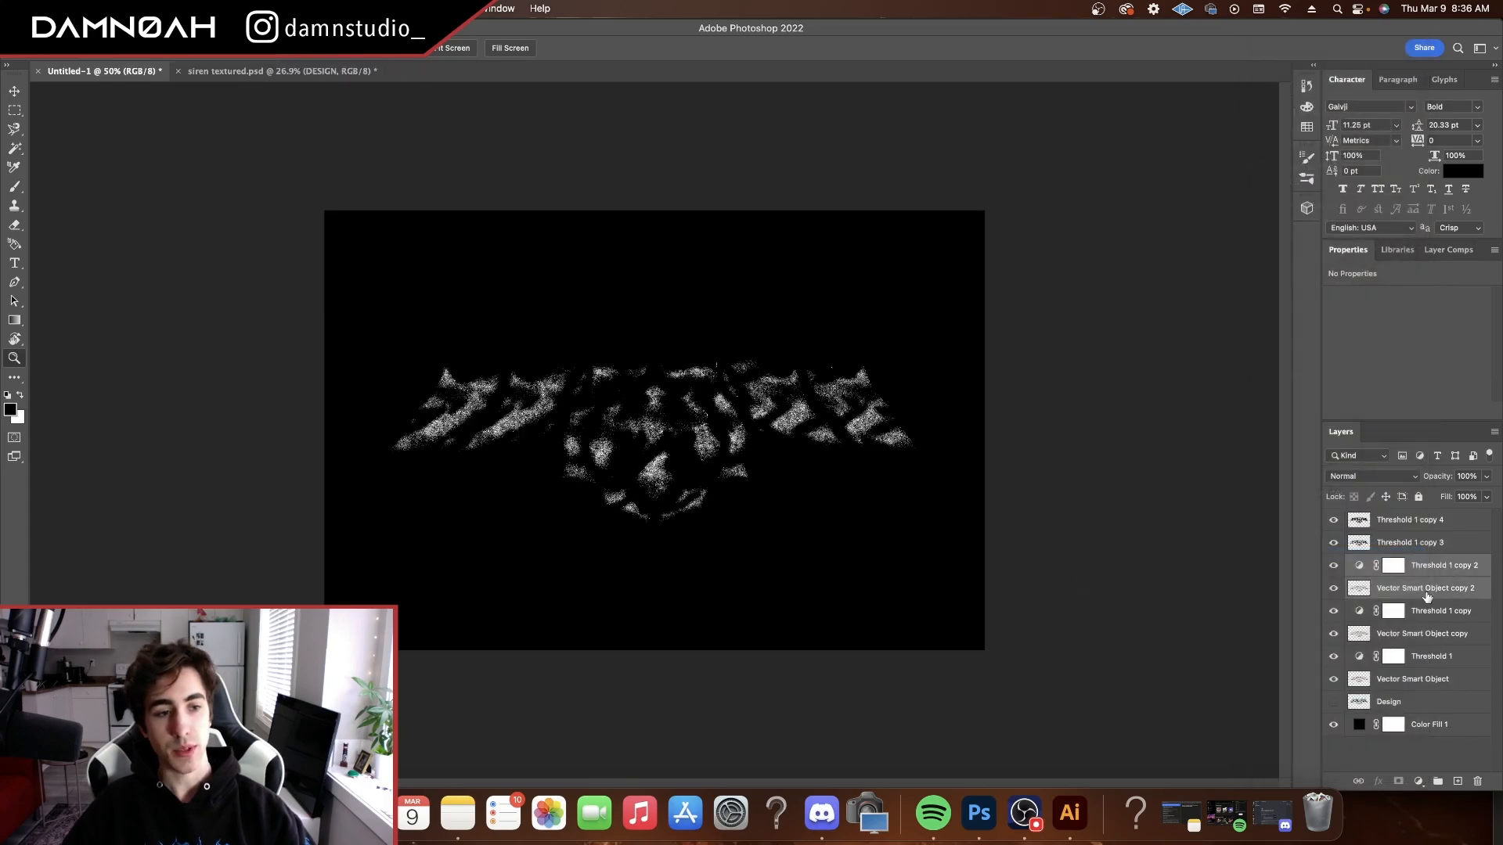
Merge the Threshold 1 copy and Threshold 1 adjustments each with their own logo layer
click(1443, 593)
right_click(1443, 593)
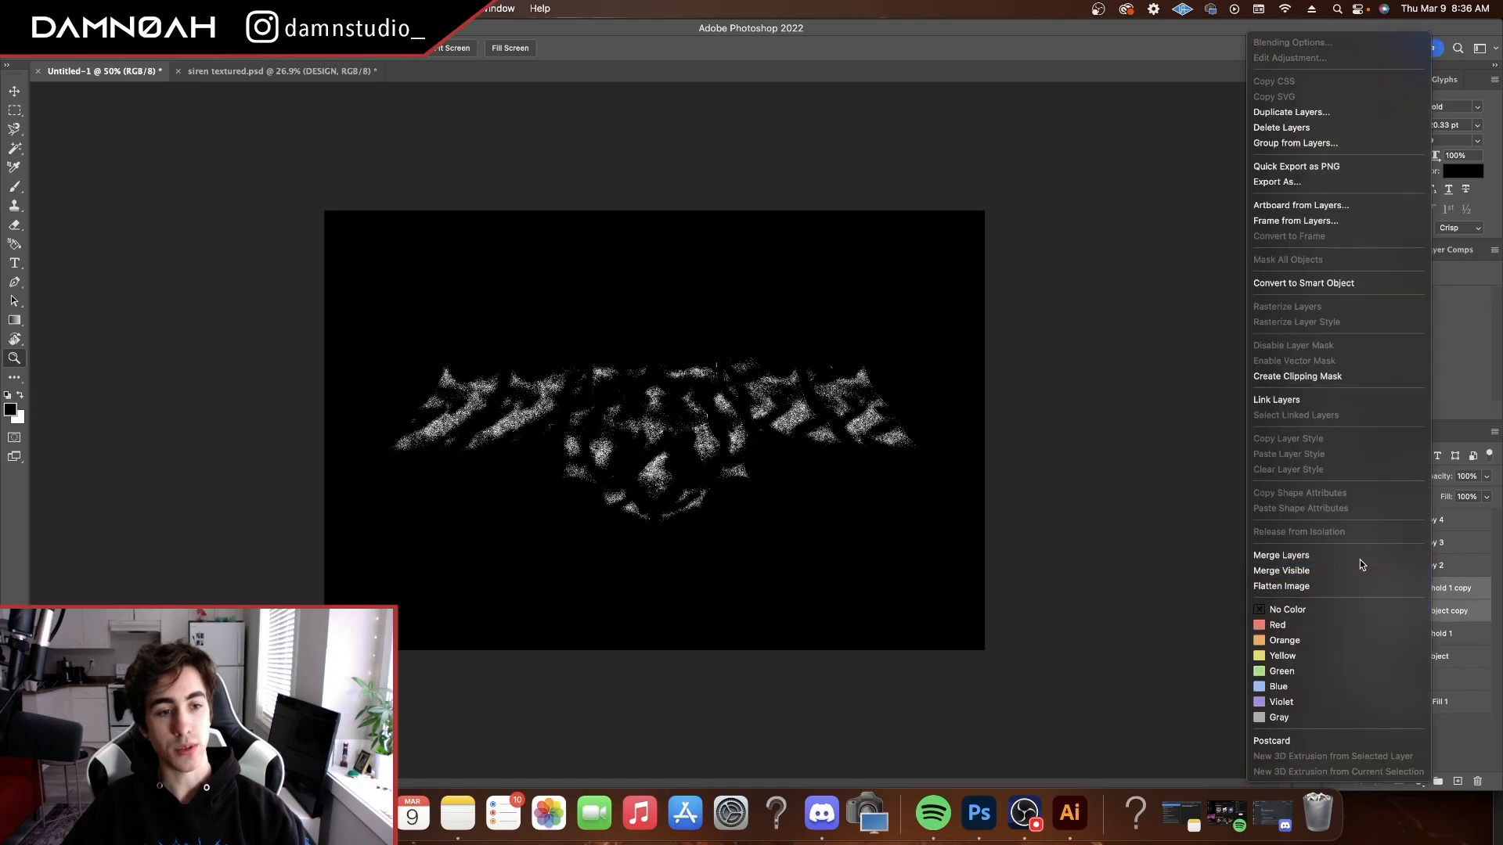
click(1360, 559)
click(1428, 612)
right_click(1429, 612)
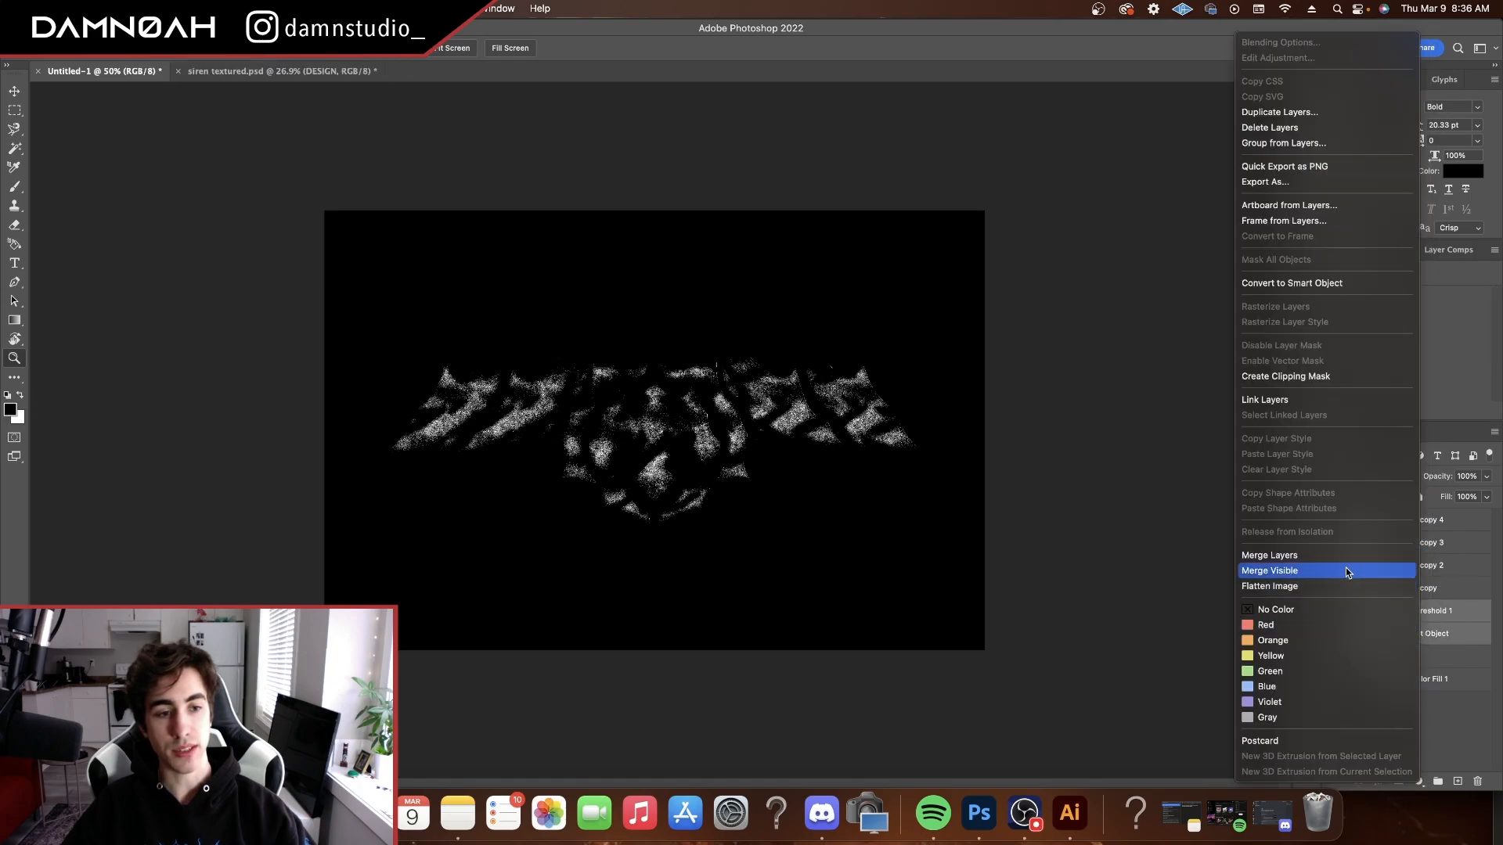
click(1346, 570)
Delete the black areas from the merged Threshold 1 copy 4 and Threshold 1 copy 3 layers using the Magic Wand
drag(673, 446, 732, 437)
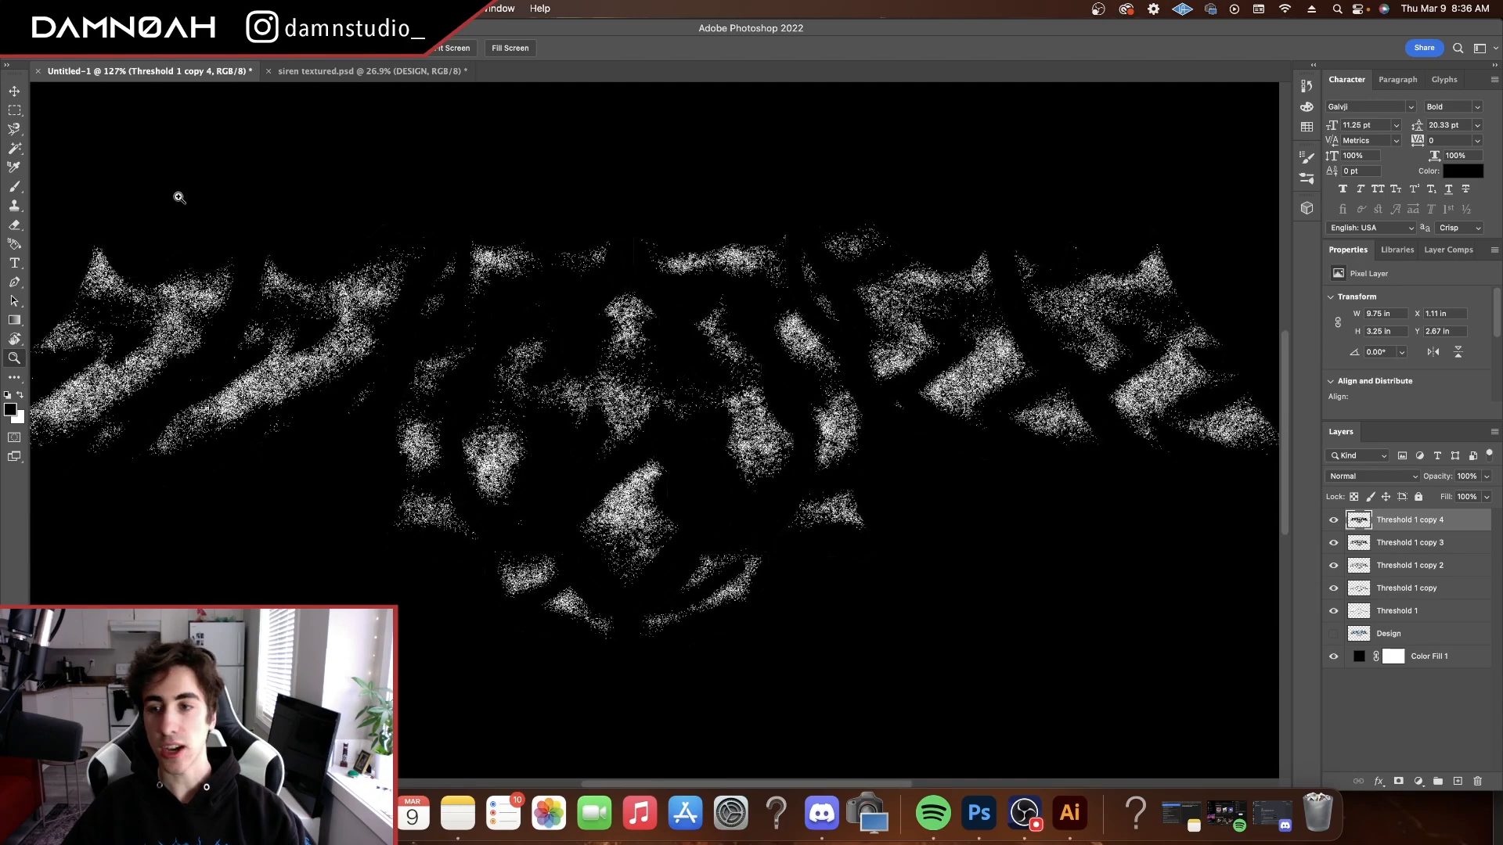
click(15, 149)
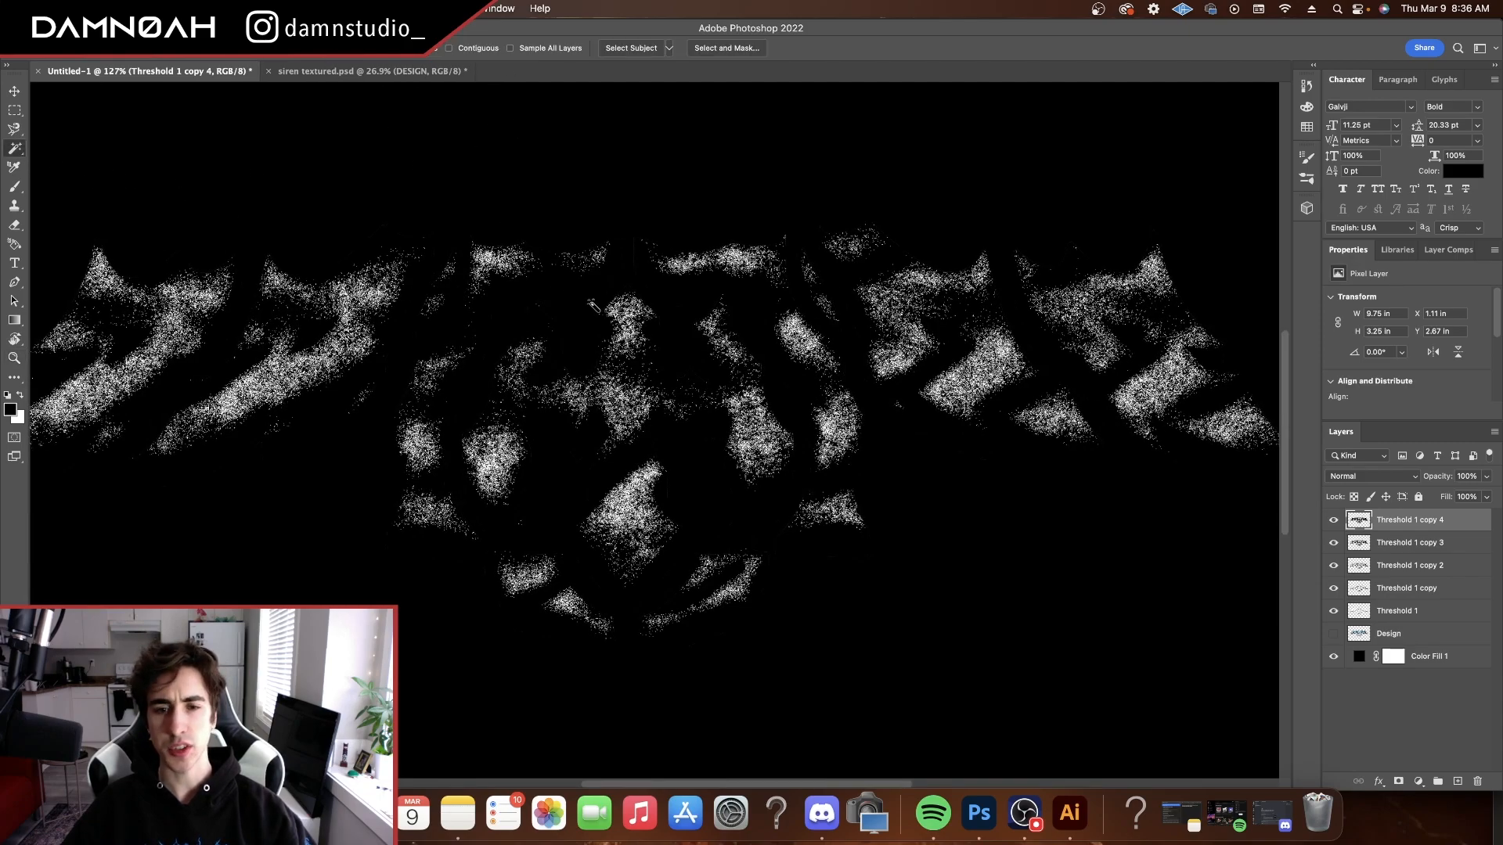
click(670, 479)
key(Delete)
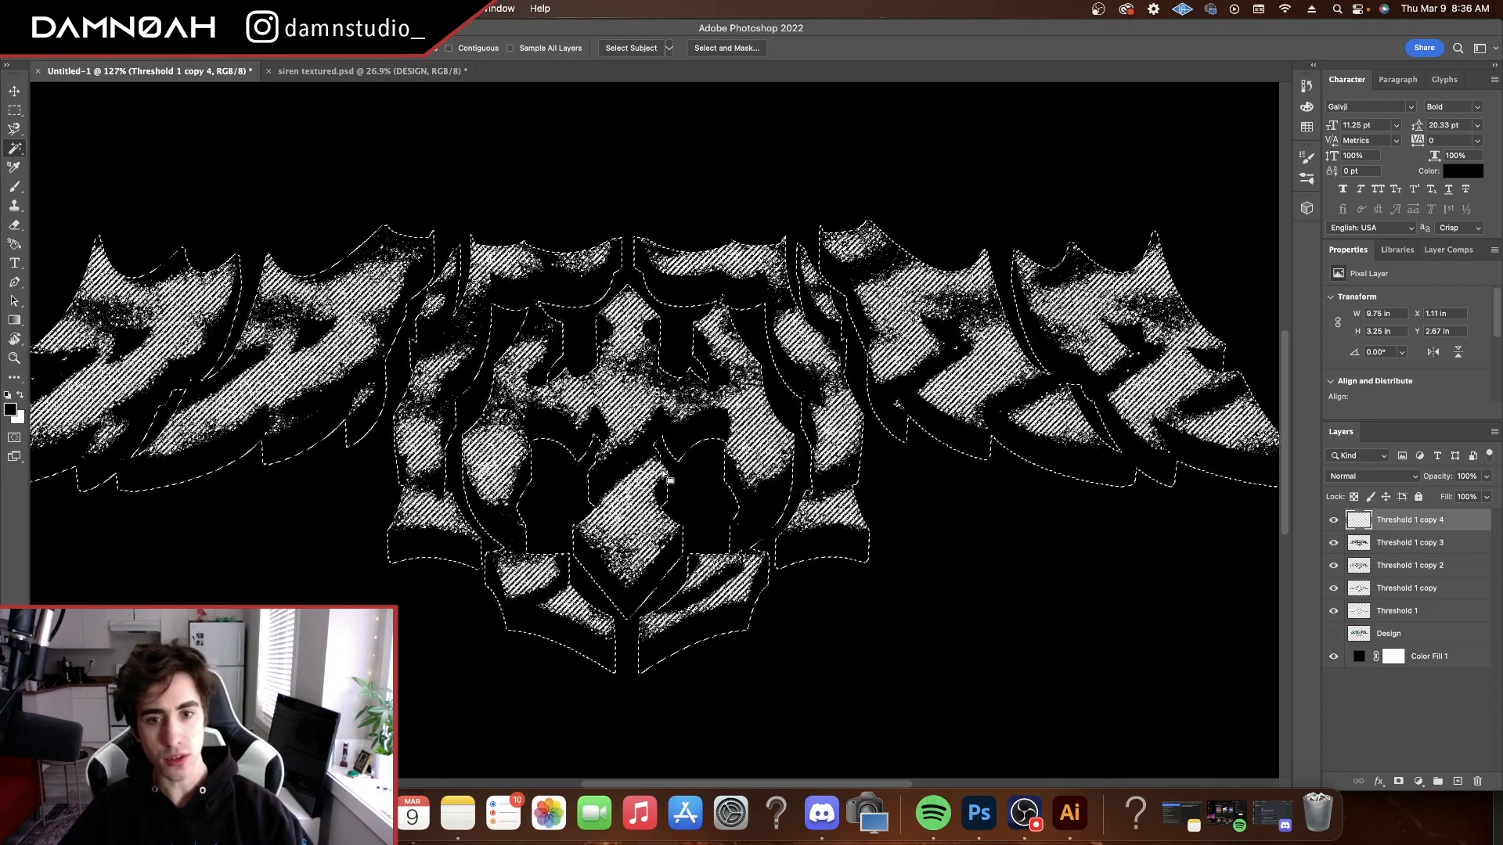
key(super+d)
click(1432, 542)
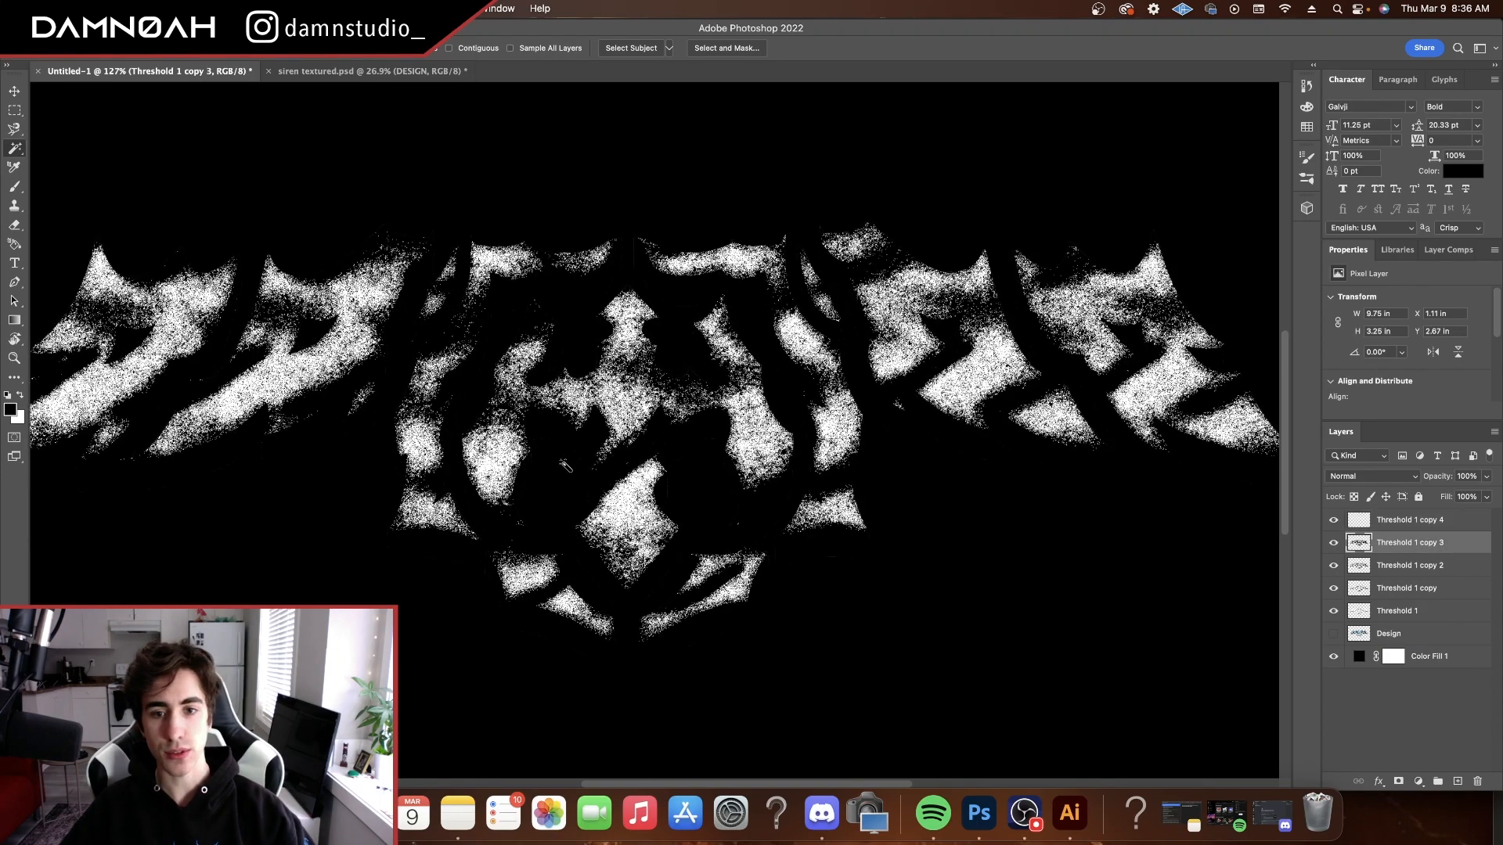
click(634, 456)
key(Delete)
key(super+d)
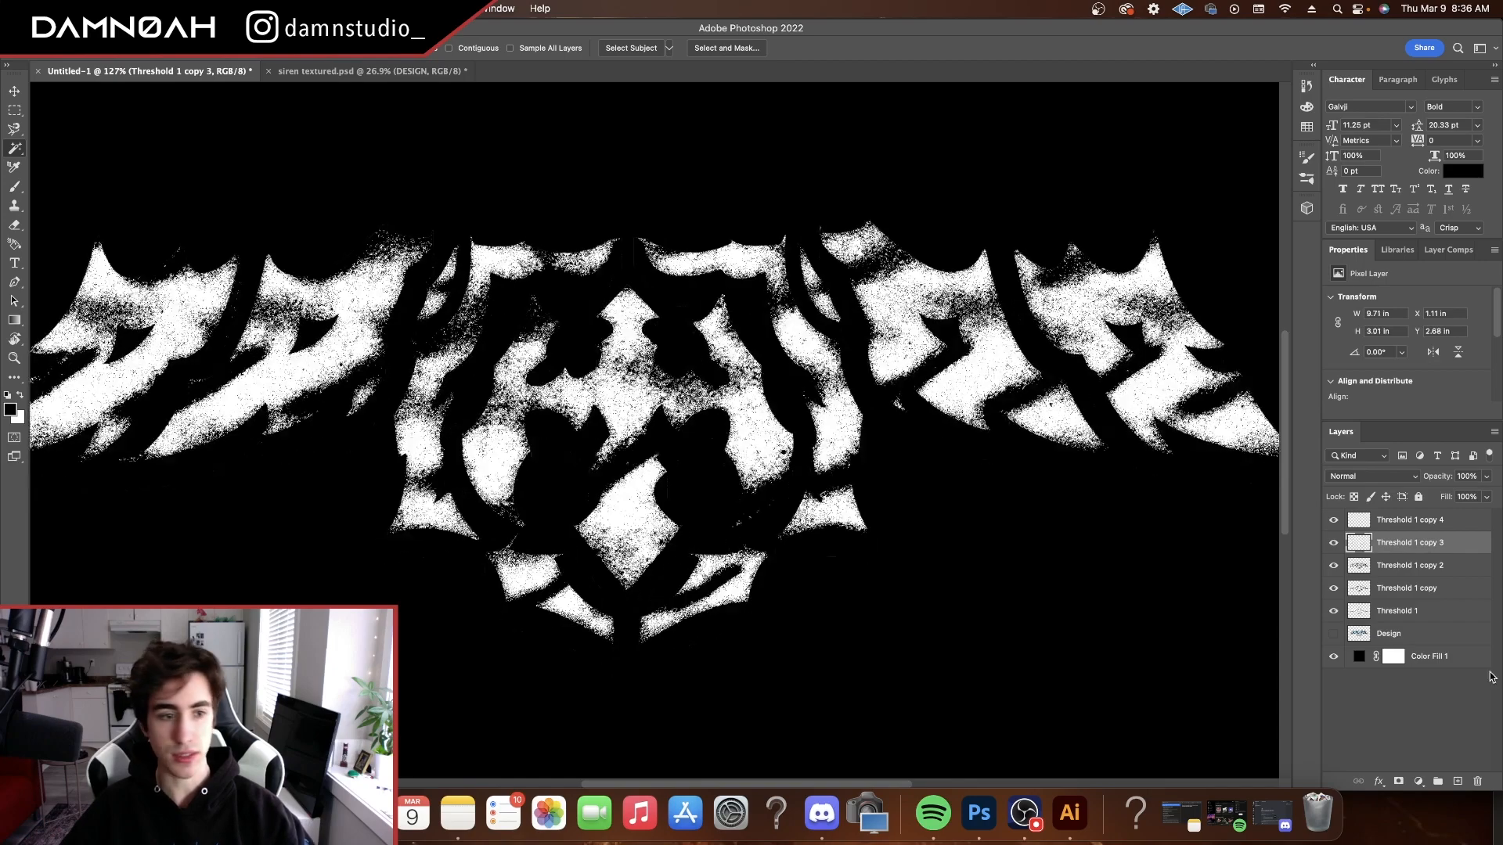
Remove the black areas from the Threshold 1 copy 2 and Threshold 1 copy layers with Magic Wand selections
click(1432, 565)
click(644, 452)
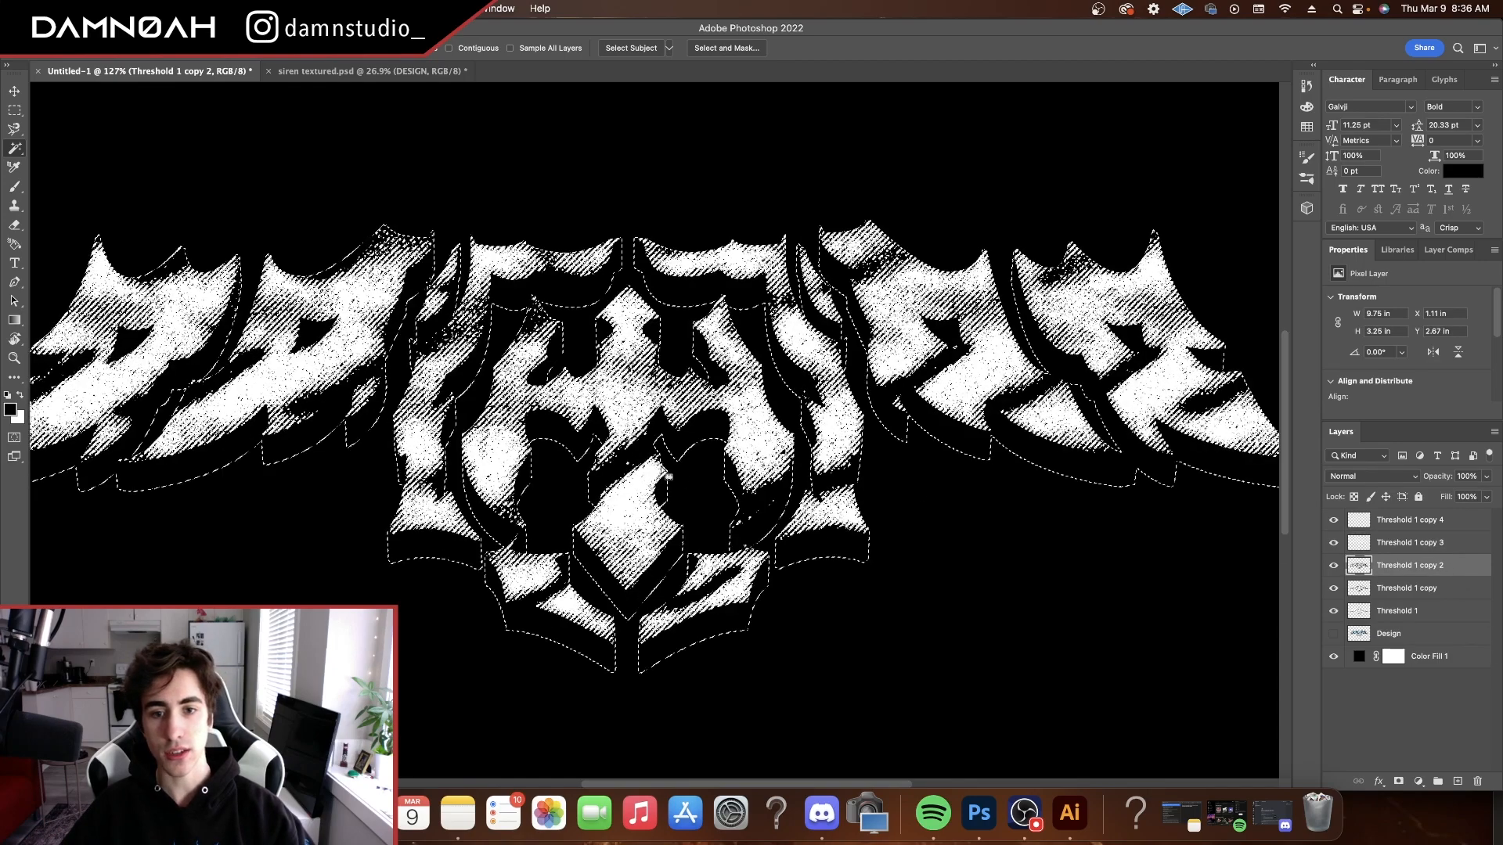
key(Delete)
key(super+d)
click(1409, 588)
click(640, 454)
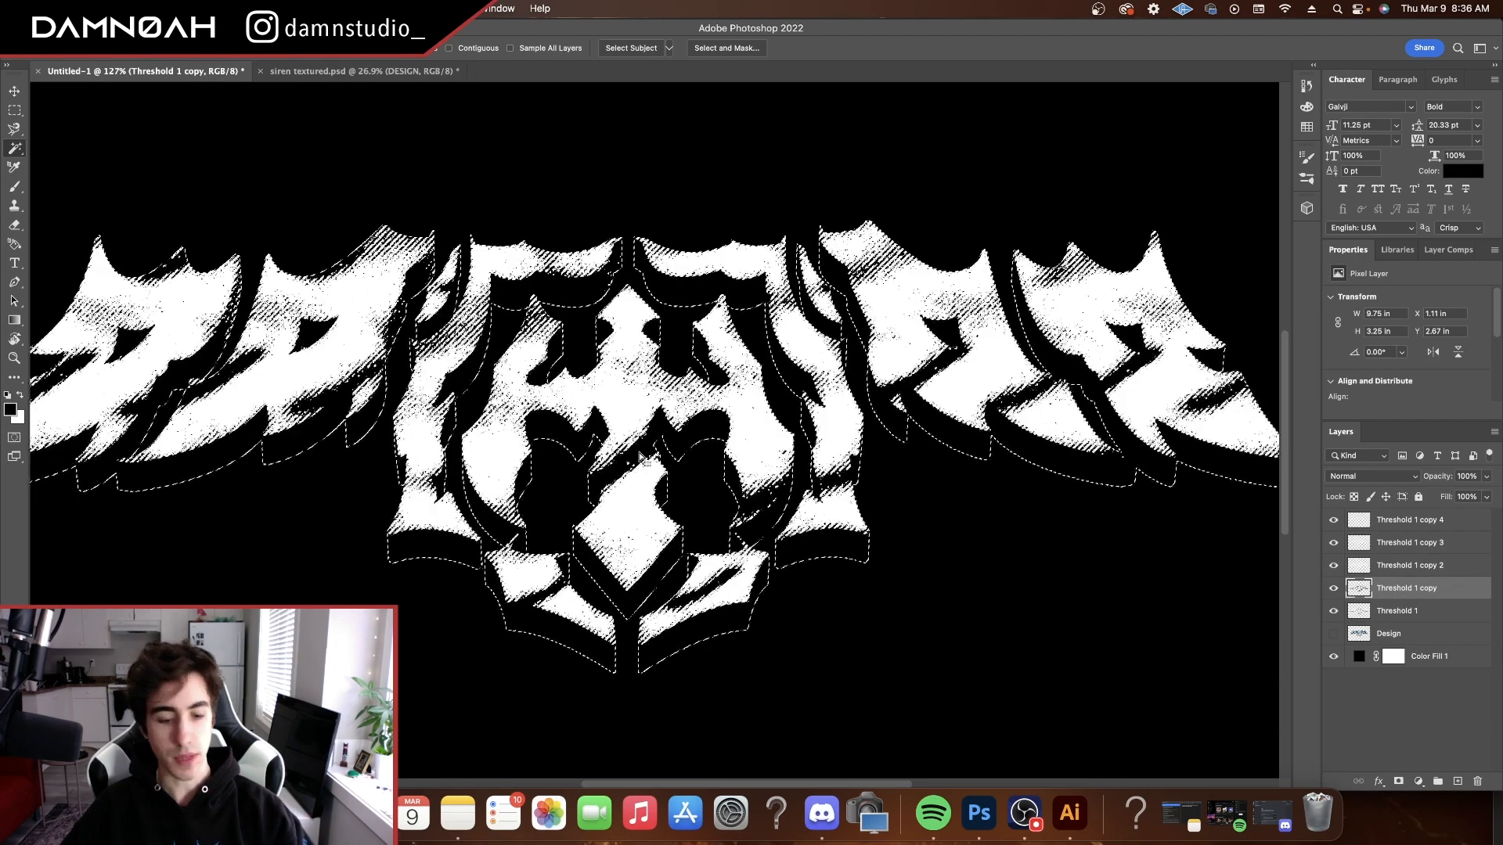
key(Delete)
key(super+d)
Add a Multiply Color Overlay in blue #3693b9 to the Threshold 1 layer
click(1486, 619)
click(1333, 611)
click(1333, 611)
key(z)
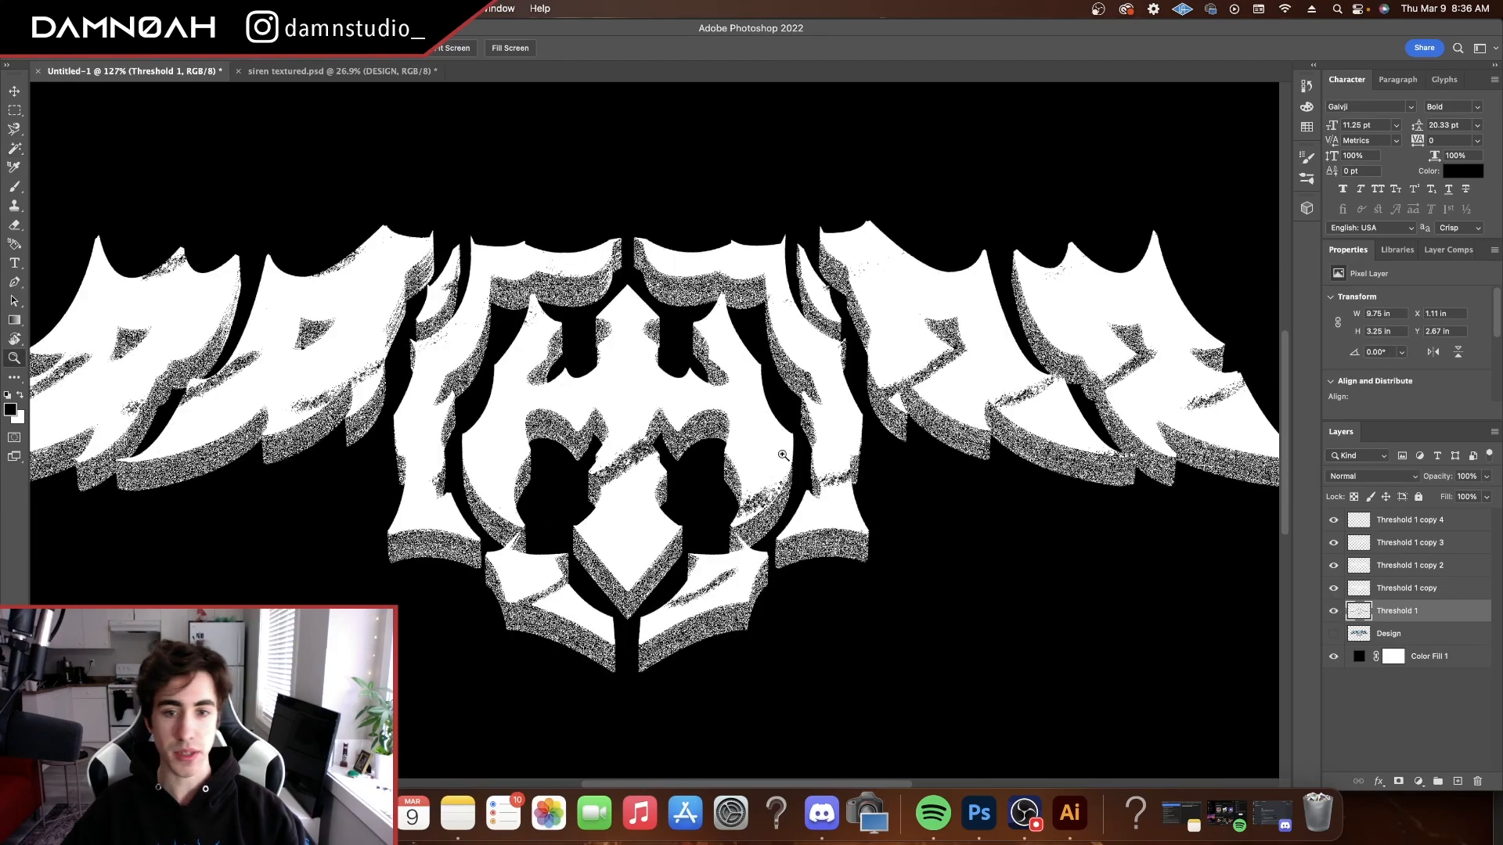
drag(709, 430, 627, 432)
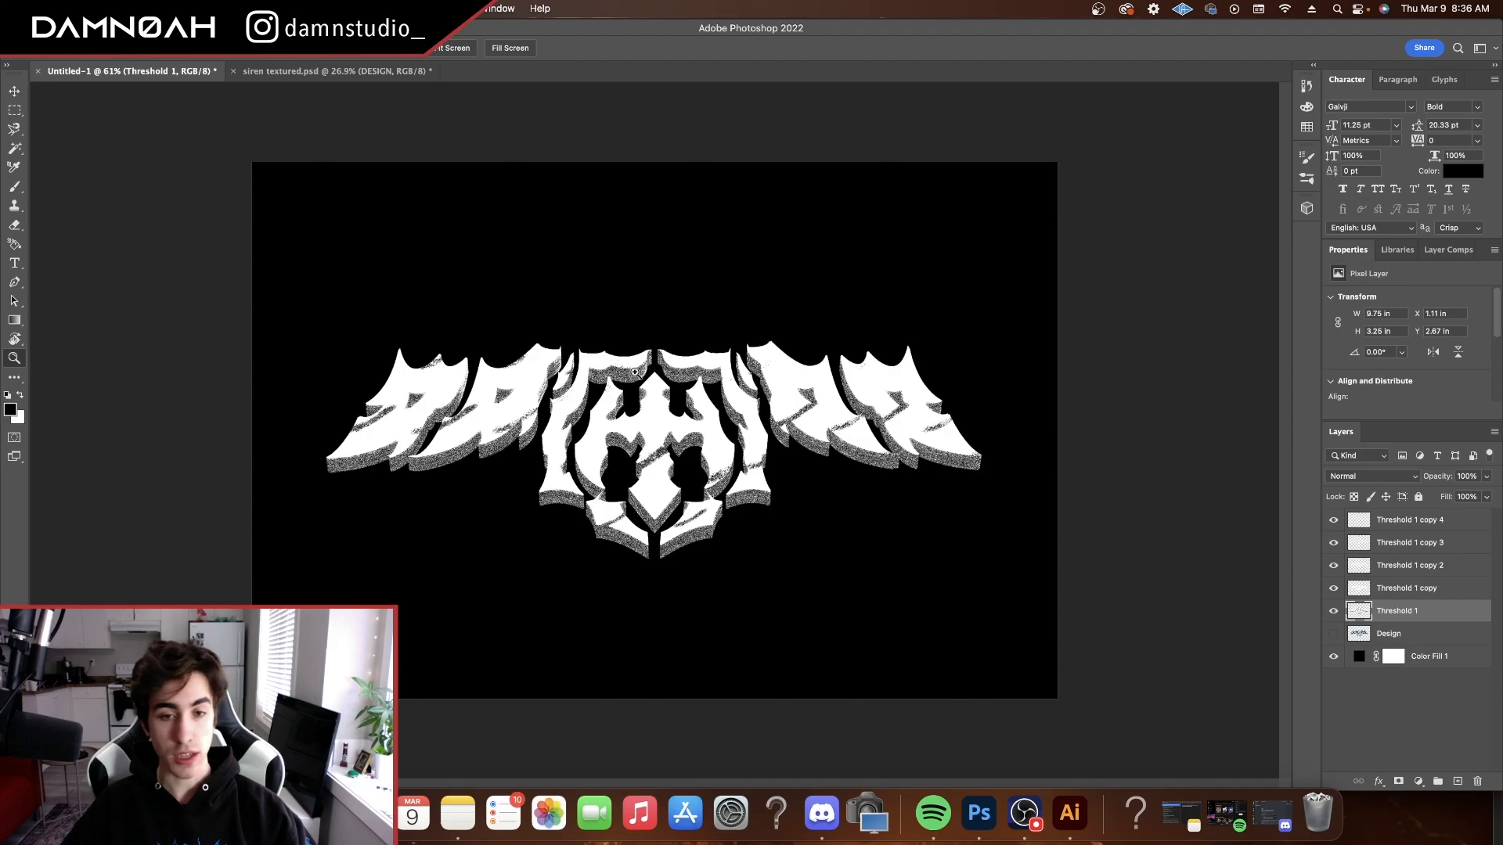
click(1380, 782)
click(1408, 690)
click(1278, 448)
mouse_move(1246, 276)
mouse_down()
mouse_move(1246, 245)
mouse_move(1250, 261)
mouse_move(1137, 201)
mouse_move(1150, 234)
mouse_move(1176, 217)
mouse_up()
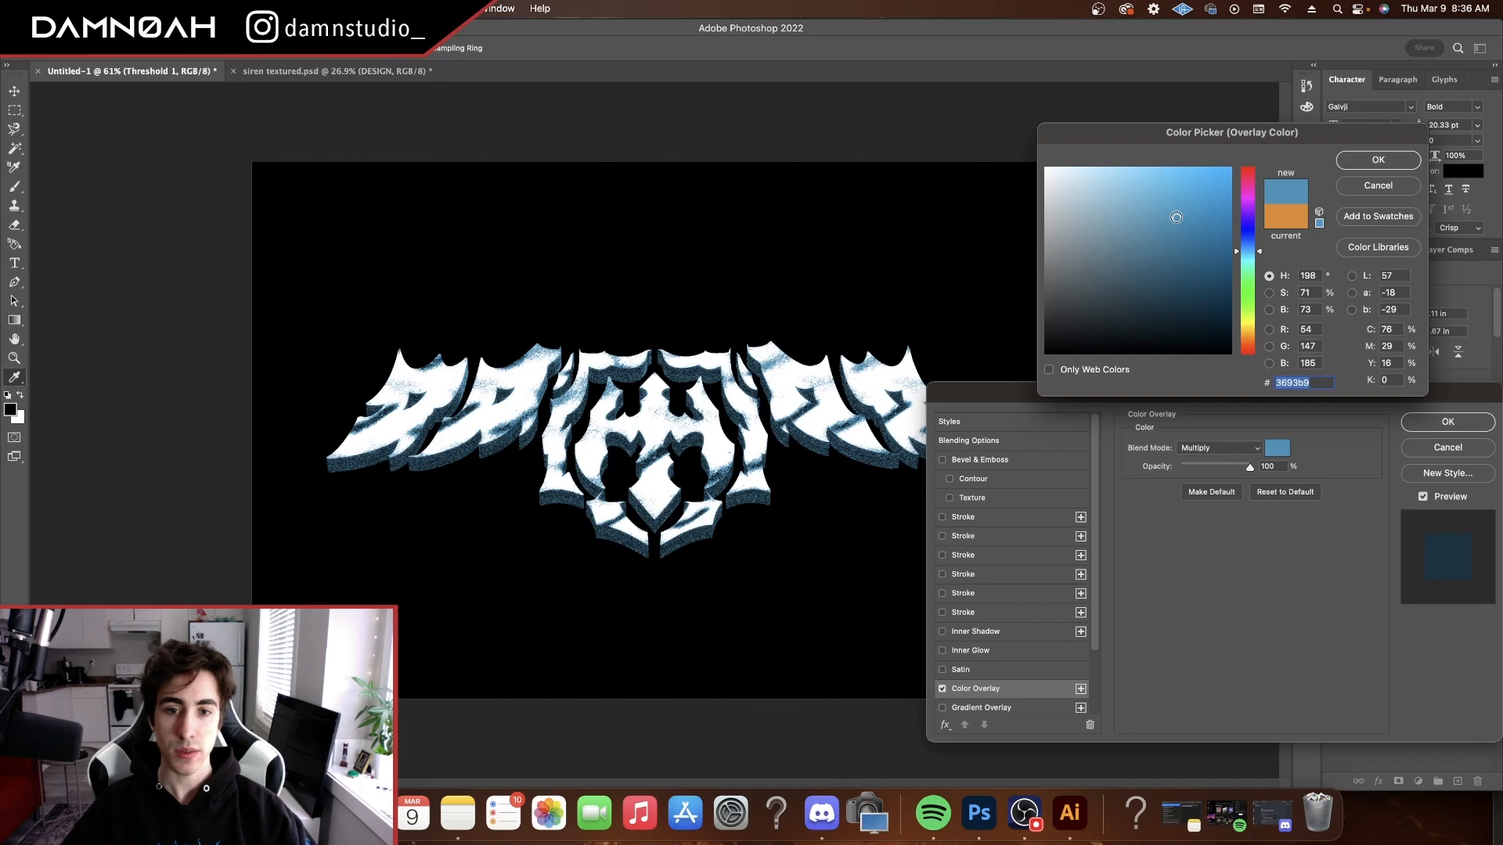
click(1378, 159)
click(1448, 421)
Add a Color Overlay in light teal #5dbec7 to the Threshold 1 copy layer
click(1413, 593)
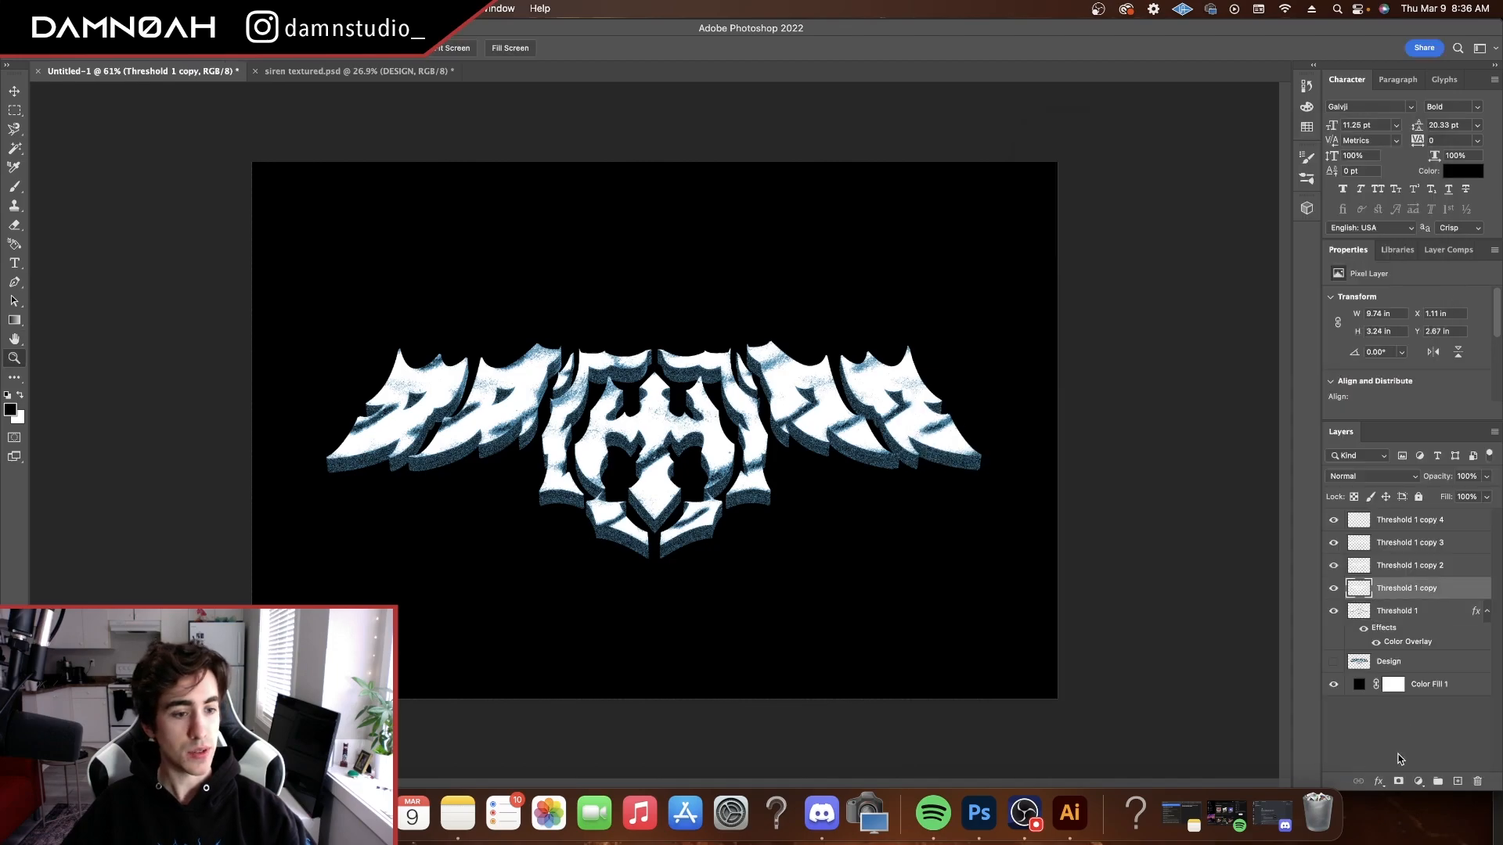
click(1379, 780)
click(1408, 689)
click(1277, 448)
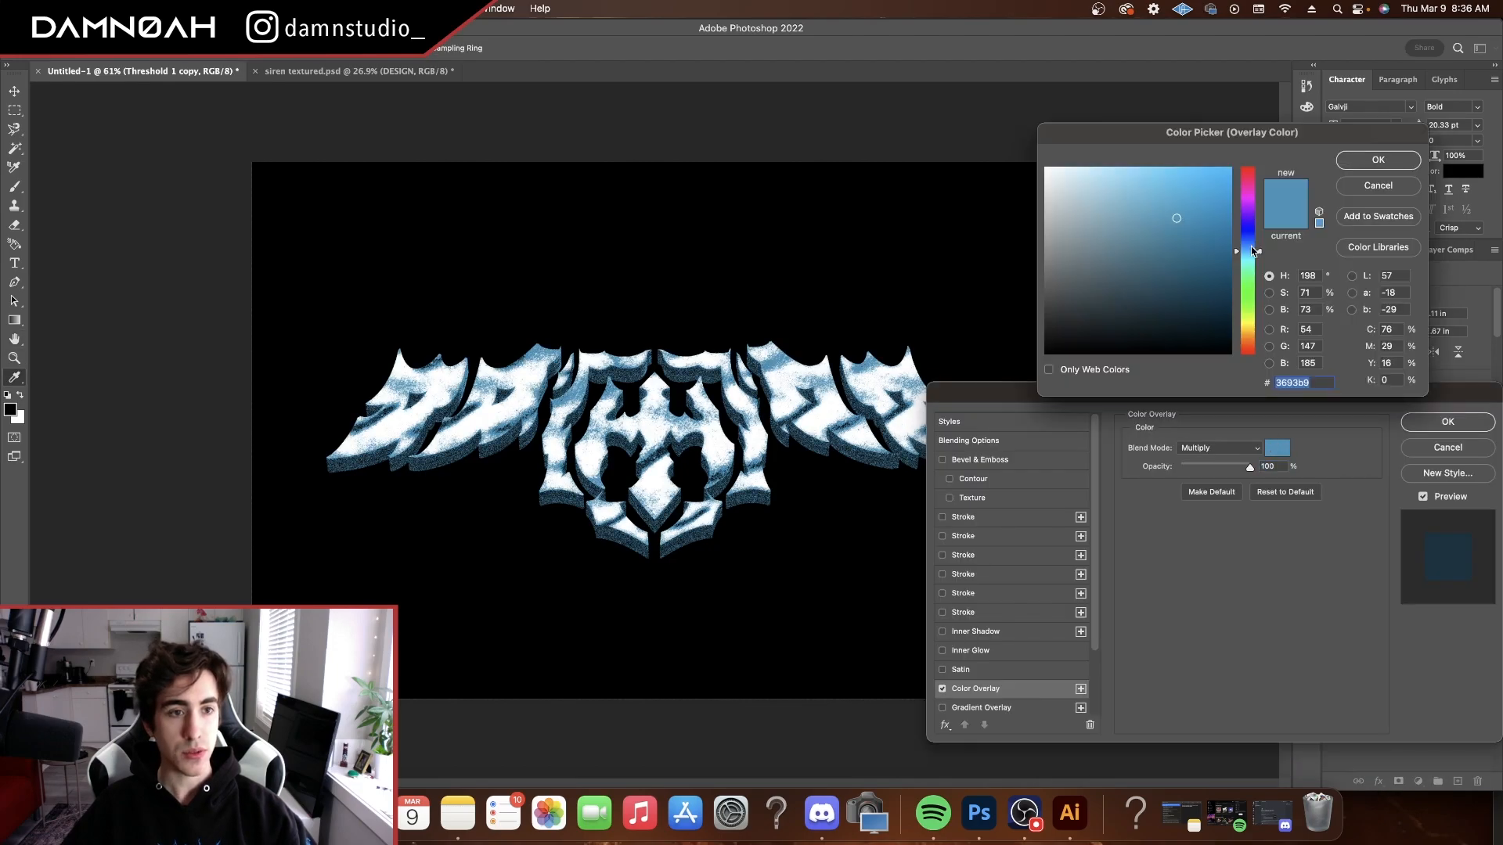
drag(1246, 258, 1247, 262)
mouse_move(1178, 213)
mouse_down()
mouse_move(1166, 246)
mouse_move(1183, 221)
mouse_move(1221, 223)
mouse_up()
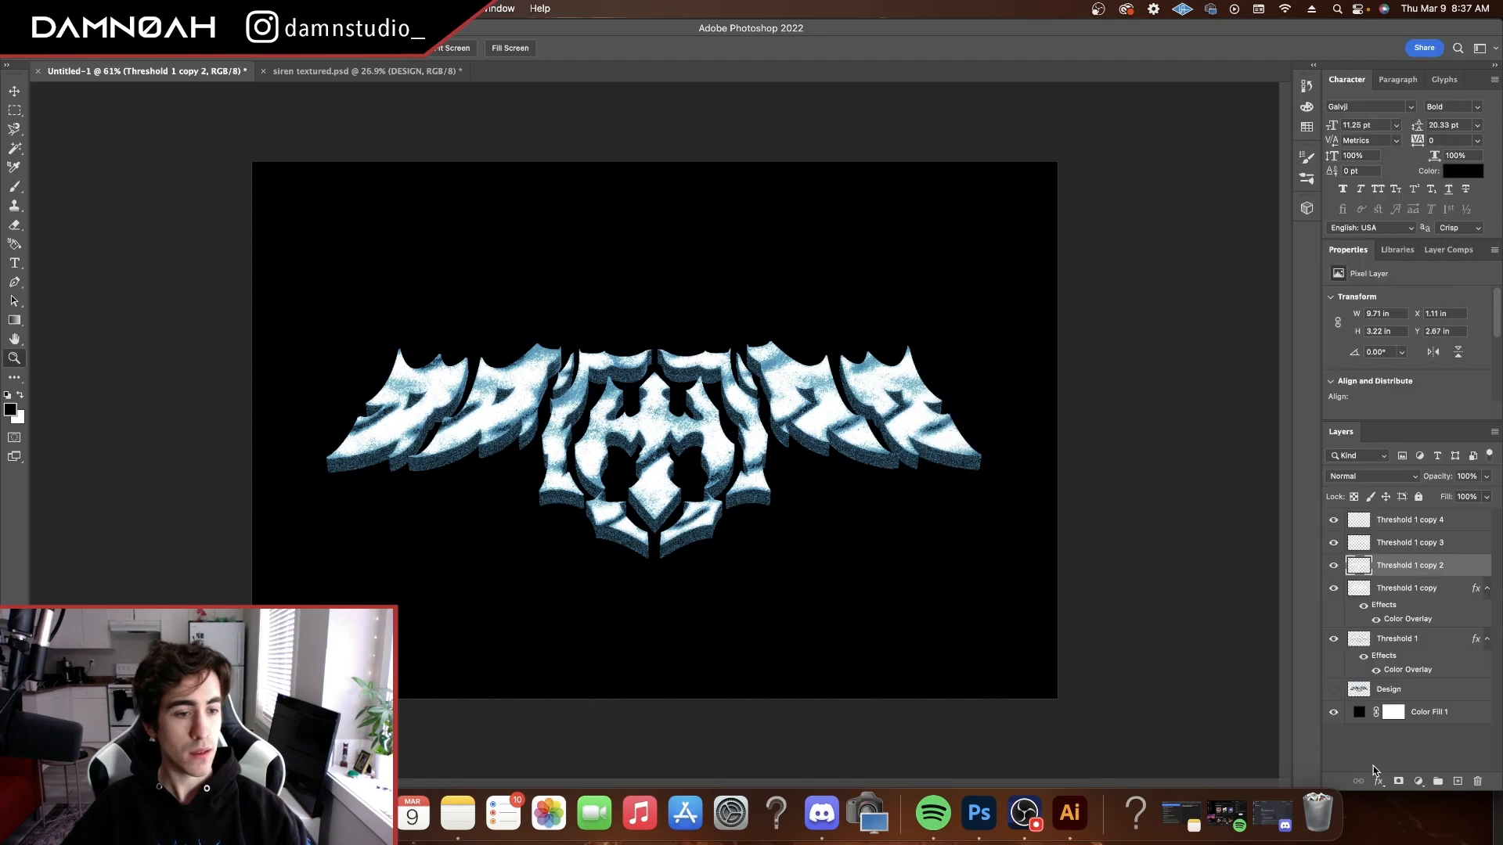
Add a Color Overlay in pale blue #9fcedf to the Threshold 1 copy 2 layer
click(1375, 779)
click(1407, 689)
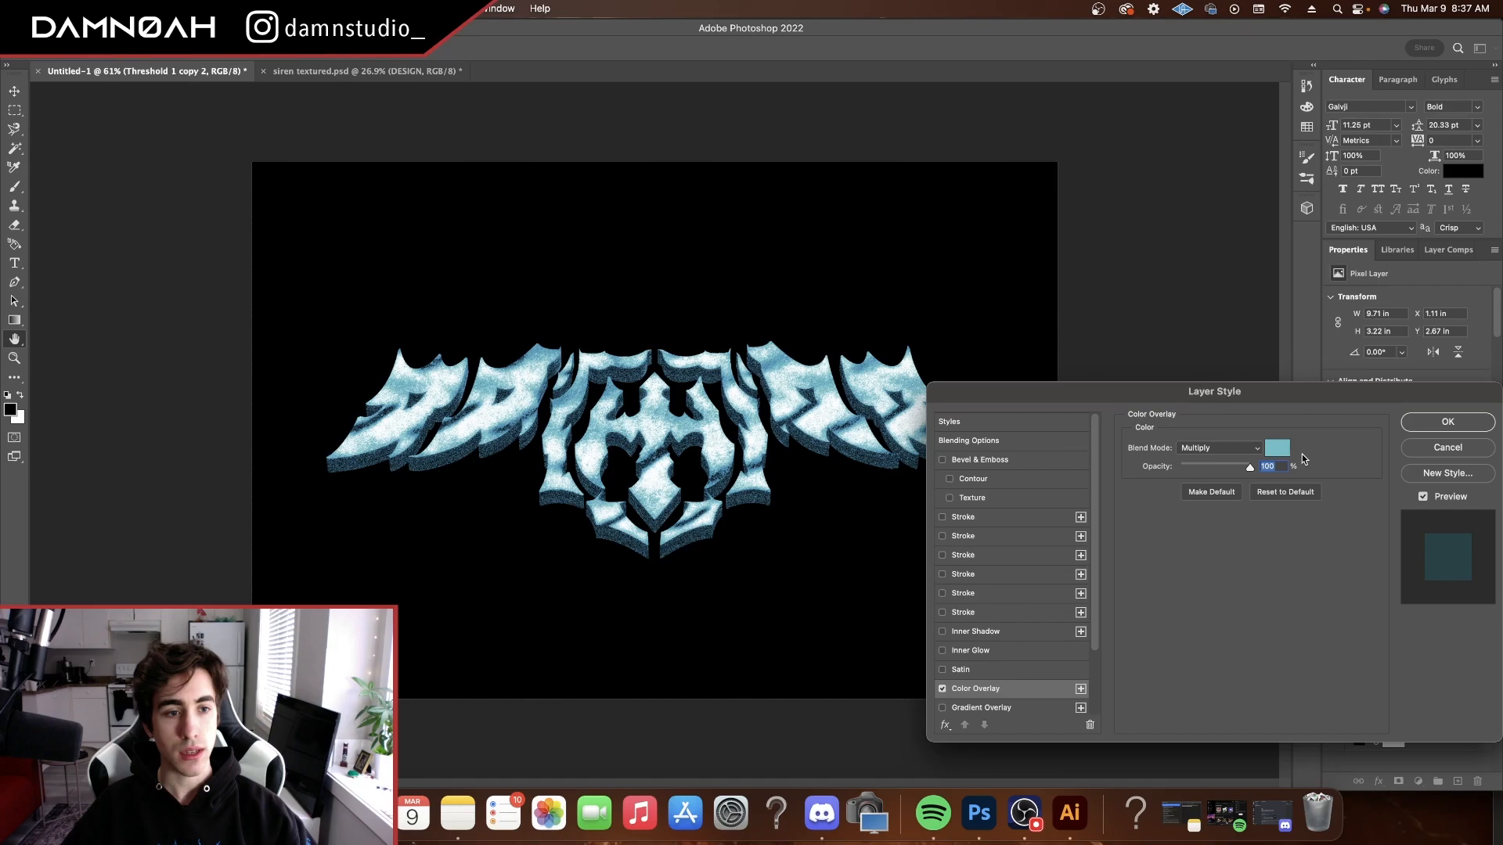
click(1282, 451)
click(1114, 200)
drag(1249, 258, 1203, 217)
click(1249, 250)
click(1378, 160)
click(1448, 421)
Add a Color Overlay to the Threshold 1 copy 3 layer in a paler, more cyan tint than the layer below
click(1405, 542)
click(1377, 781)
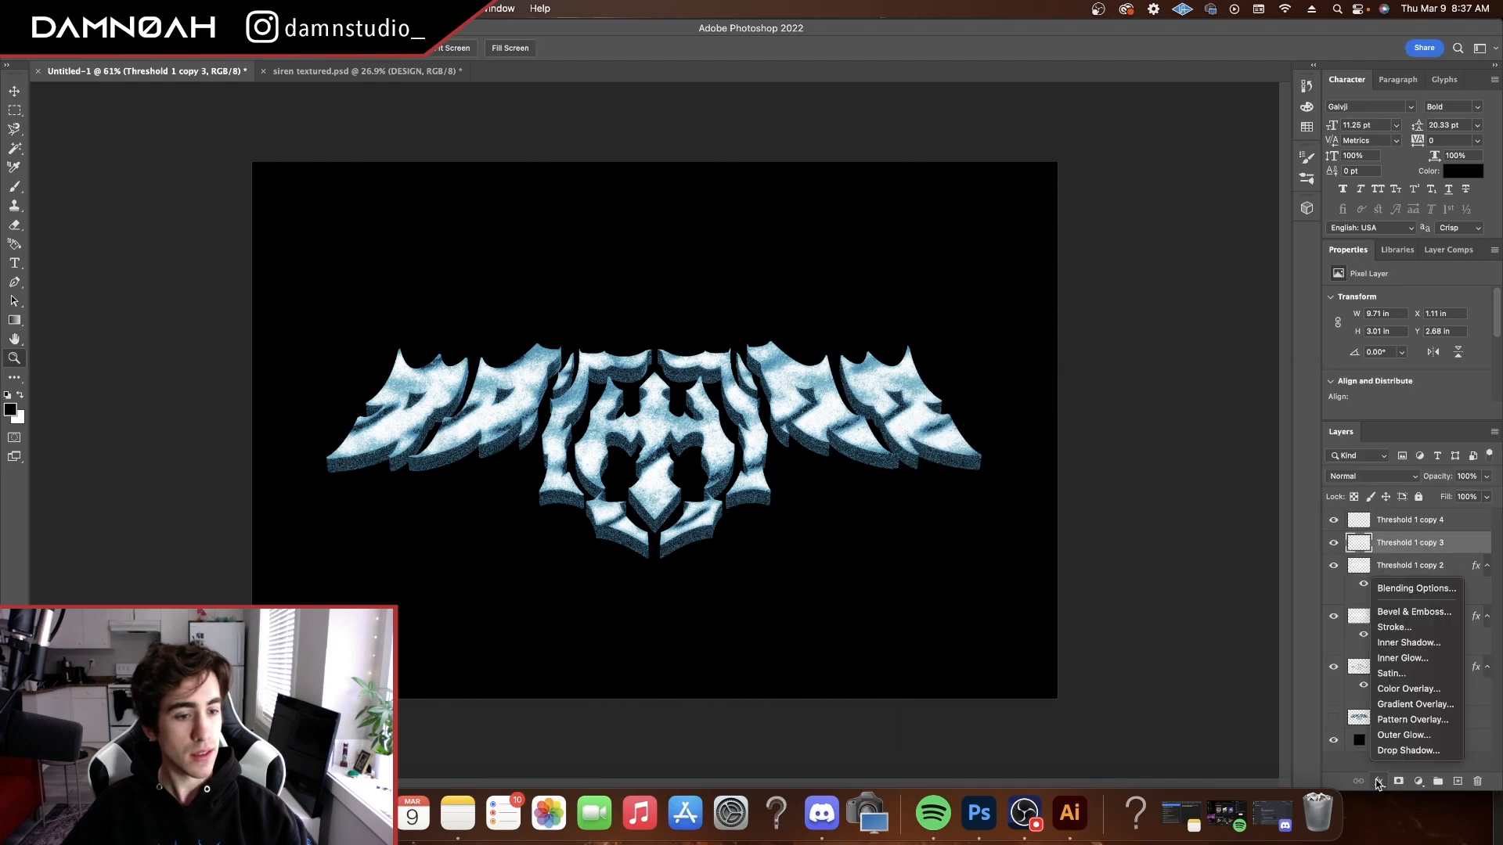
click(1408, 688)
click(1277, 447)
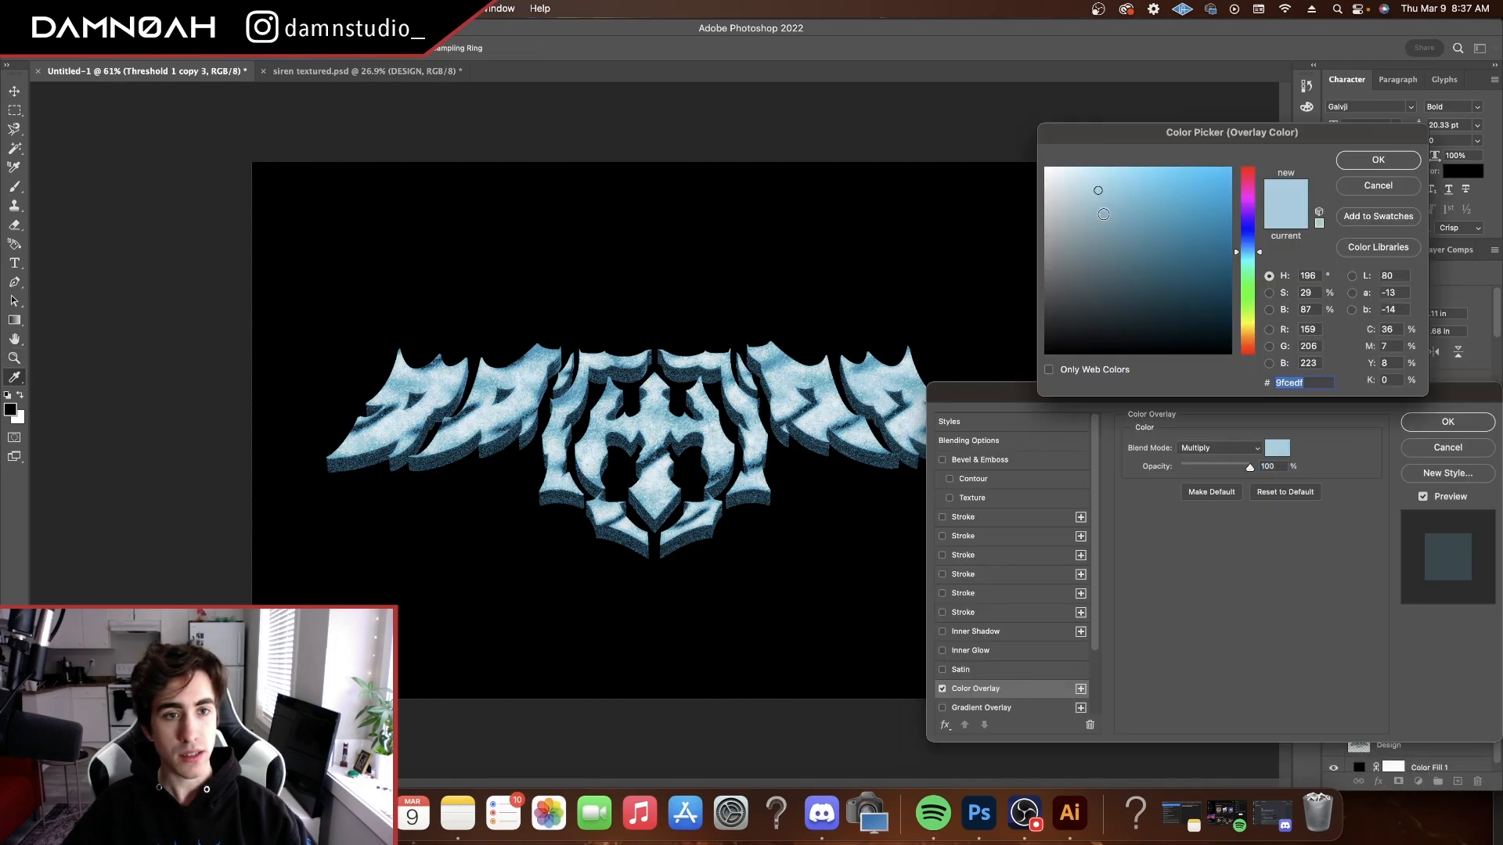
drag(1098, 190, 1082, 179)
mouse_move(1244, 251)
mouse_down()
mouse_move(1244, 232)
mouse_move(1244, 265)
mouse_up()
click(1379, 162)
click(1446, 423)
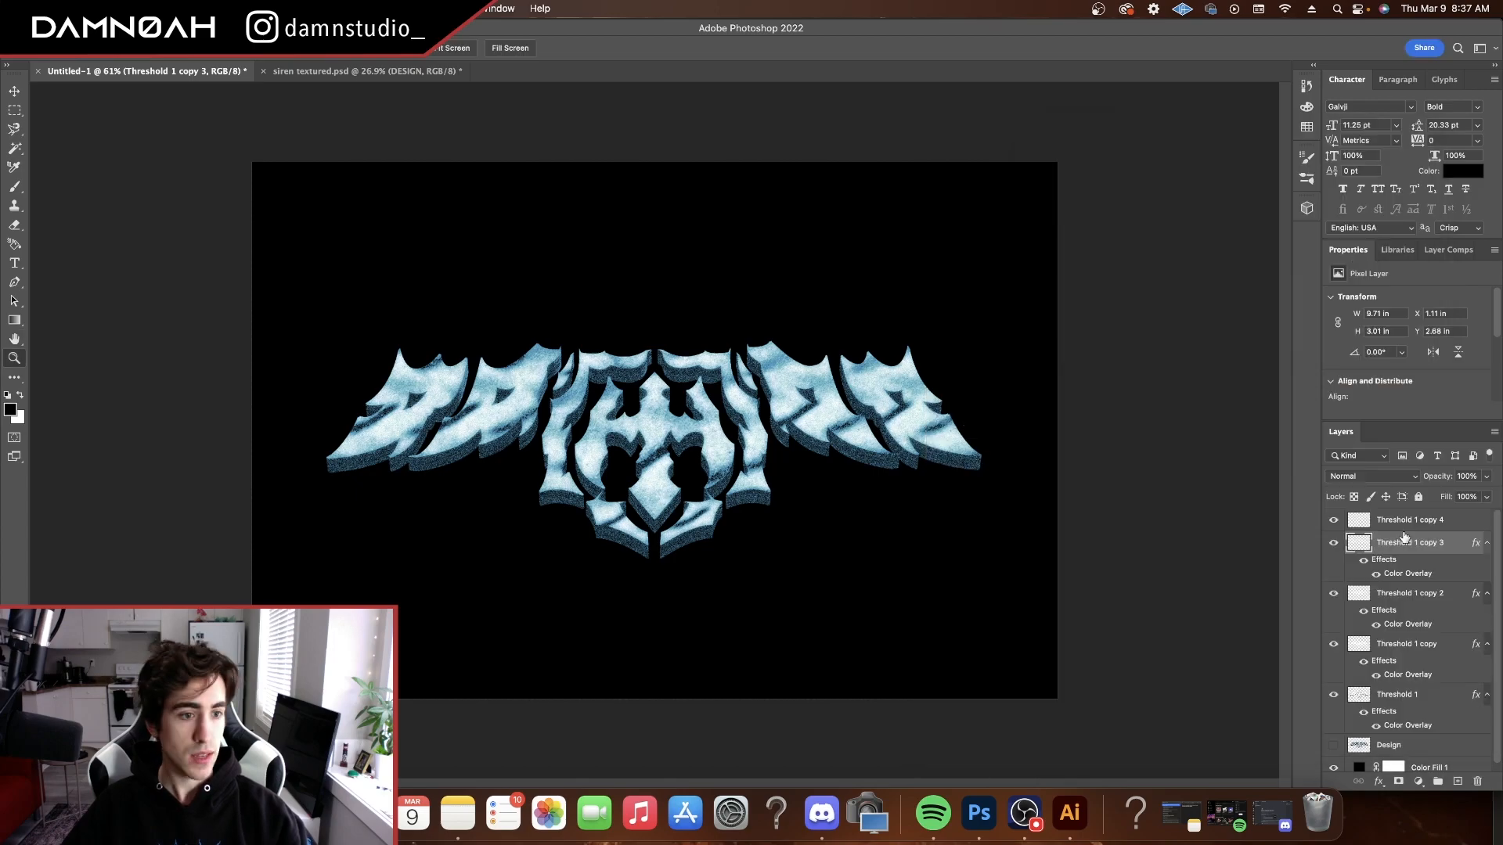
Group the five threshold layers, from Threshold 1 copy 4 down to Threshold 1
click(1400, 522)
click(1334, 522)
scroll(693, 435, up, 7)
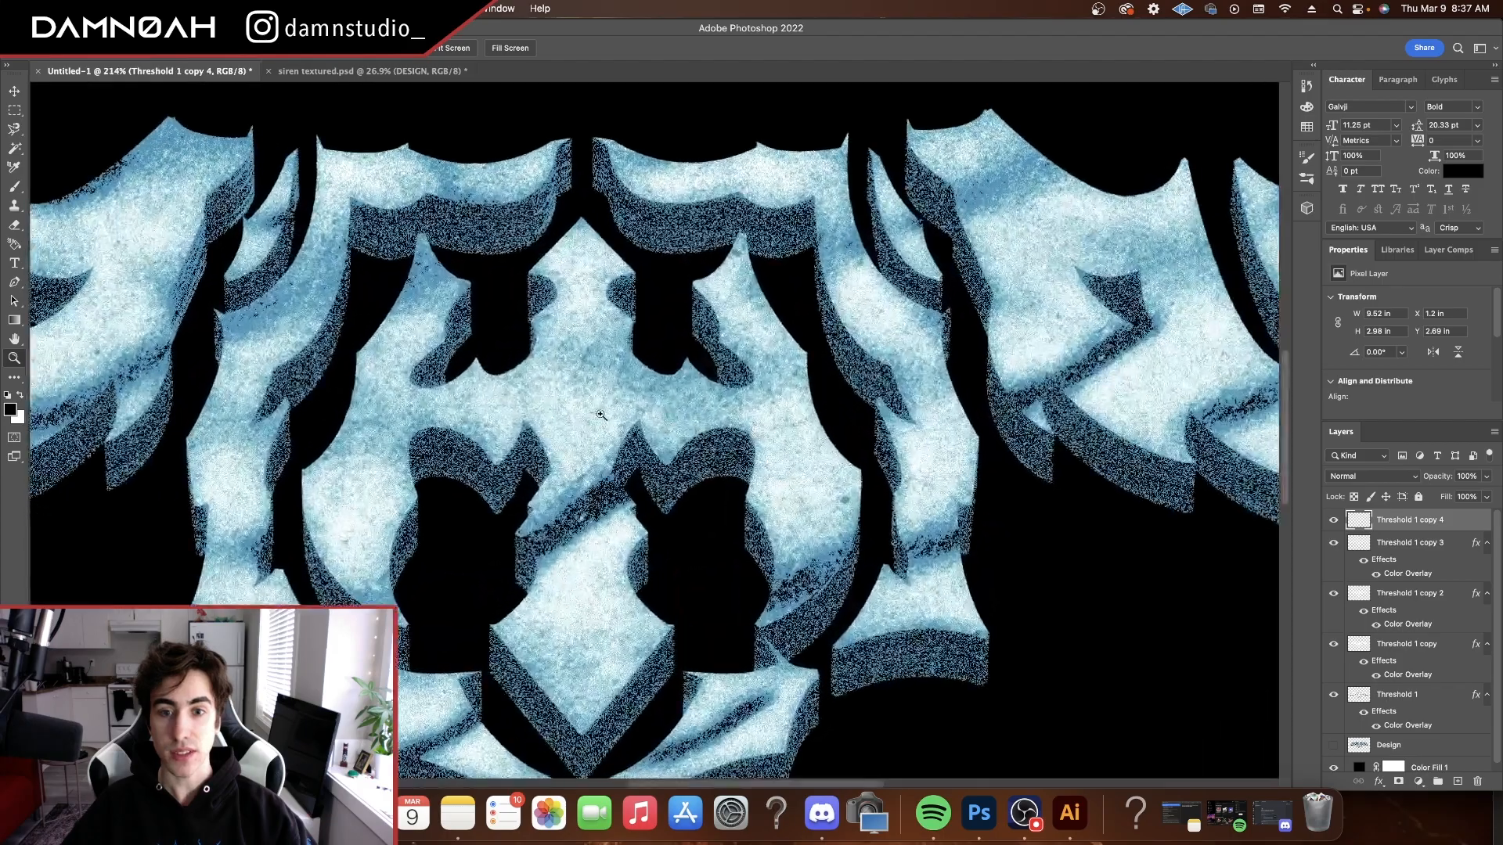
drag(610, 420, 566, 415)
key(super+0)
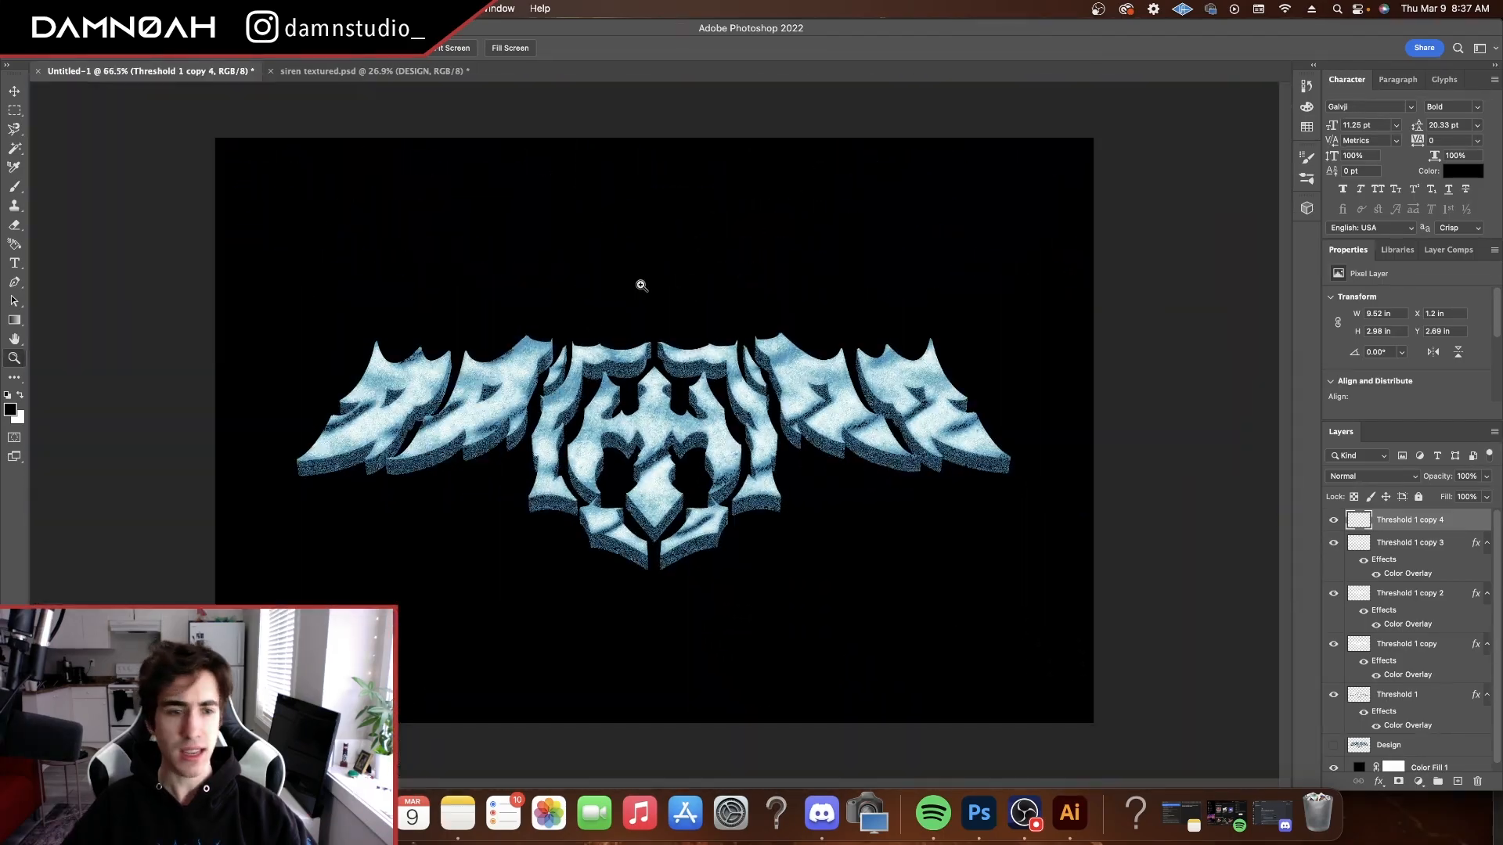
shift+click(1406, 695)
key(super+g)
Compare the grouped blue texture with the original Design layer by switching their visibility, leaving only the group shown over the black fill
click(1333, 518)
click(1333, 518)
click(1332, 518)
click(1333, 538)
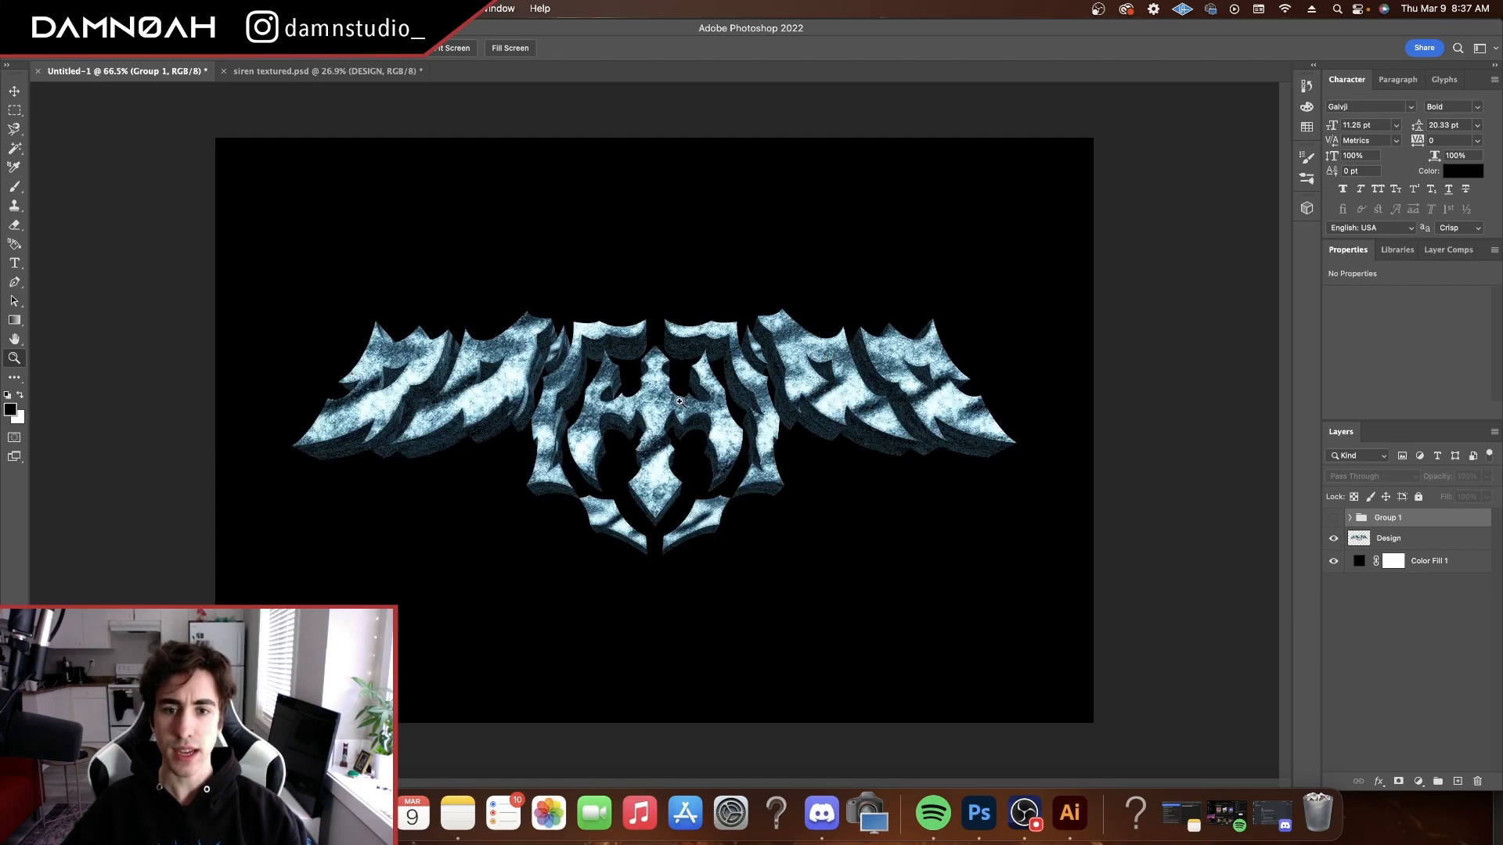
click(662, 401)
drag(712, 417, 662, 417)
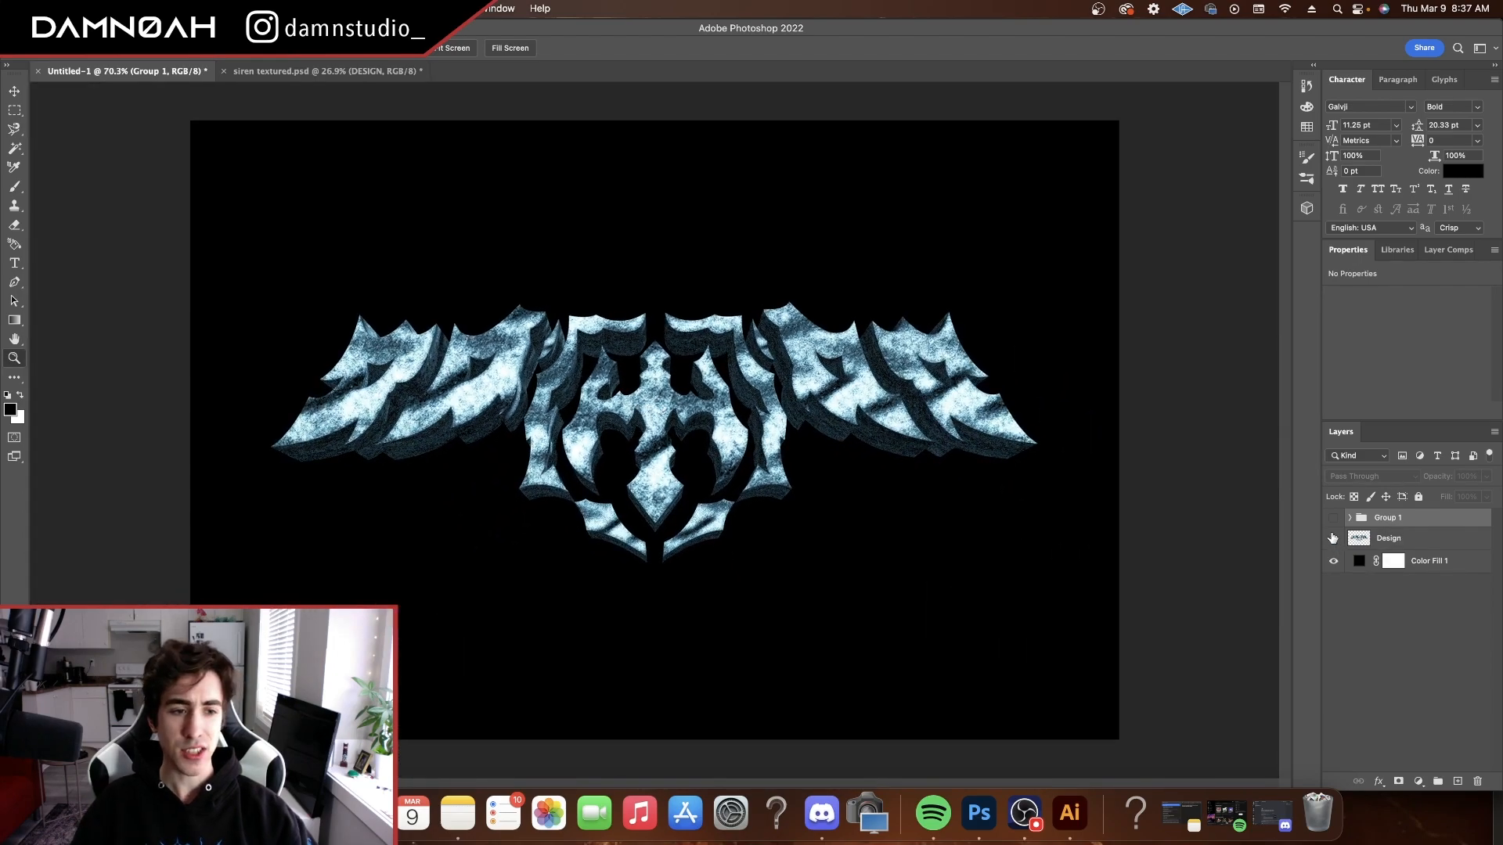
click(1333, 539)
click(1333, 518)
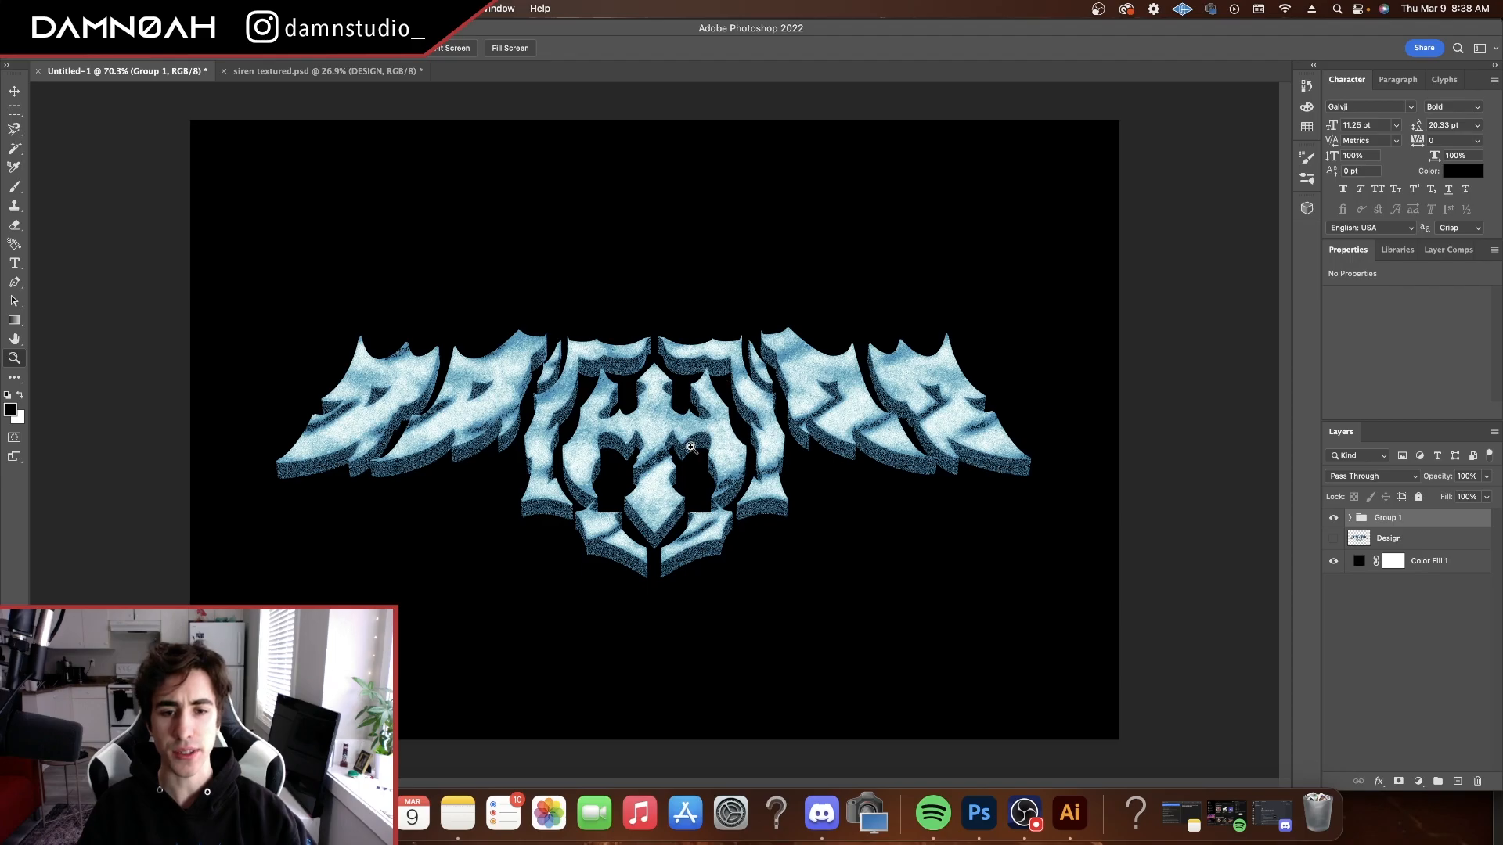
mouse_move(644, 433)
mouse_down()
mouse_move(714, 426)
mouse_move(664, 423)
mouse_up()
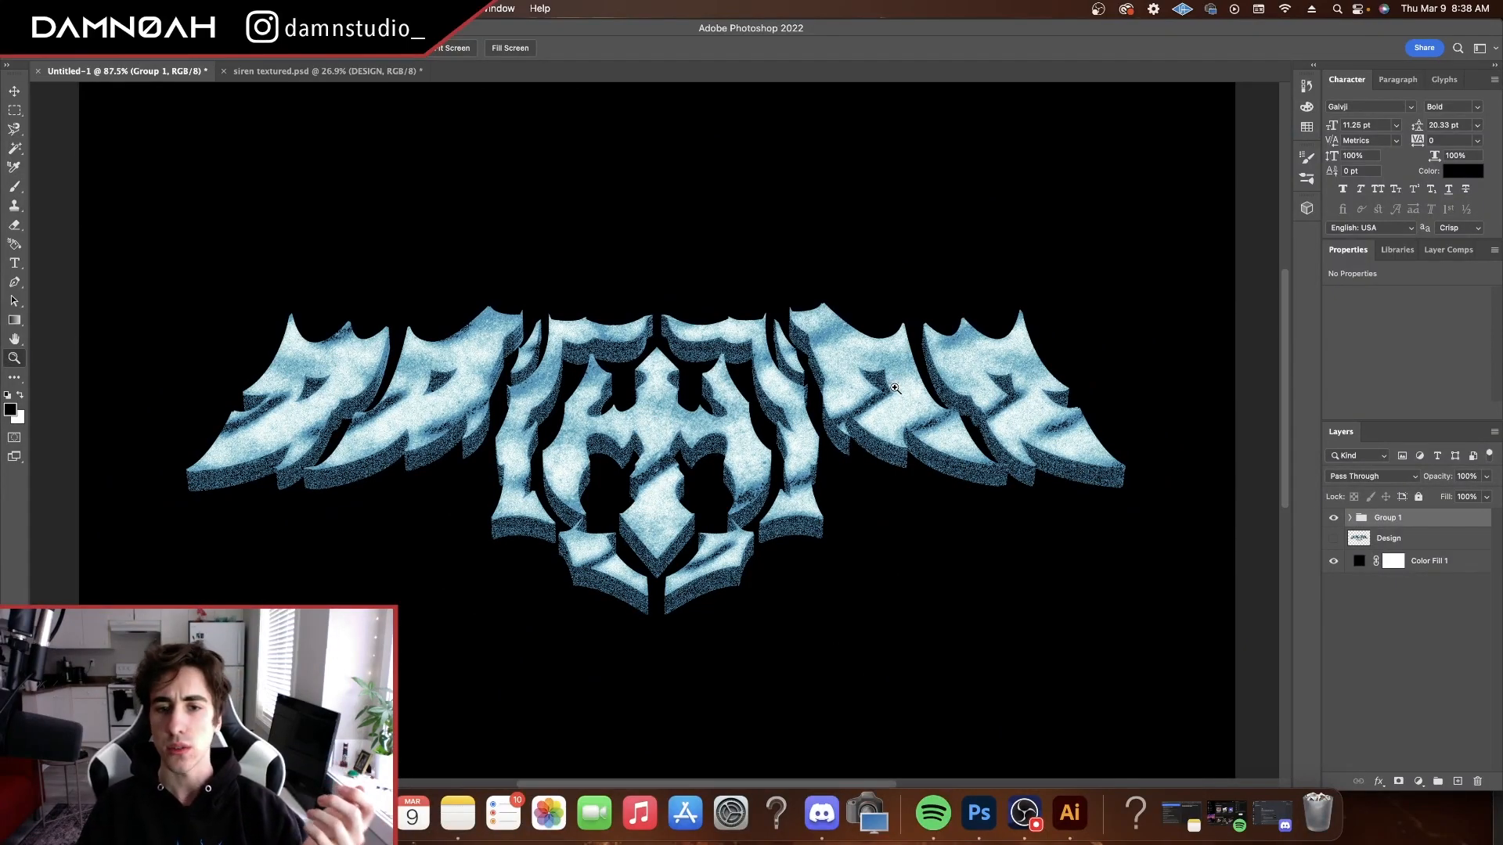
Switch to Illustrator to browse the available 3D materials for the extruded logo, and return to Photoshop
click(1069, 814)
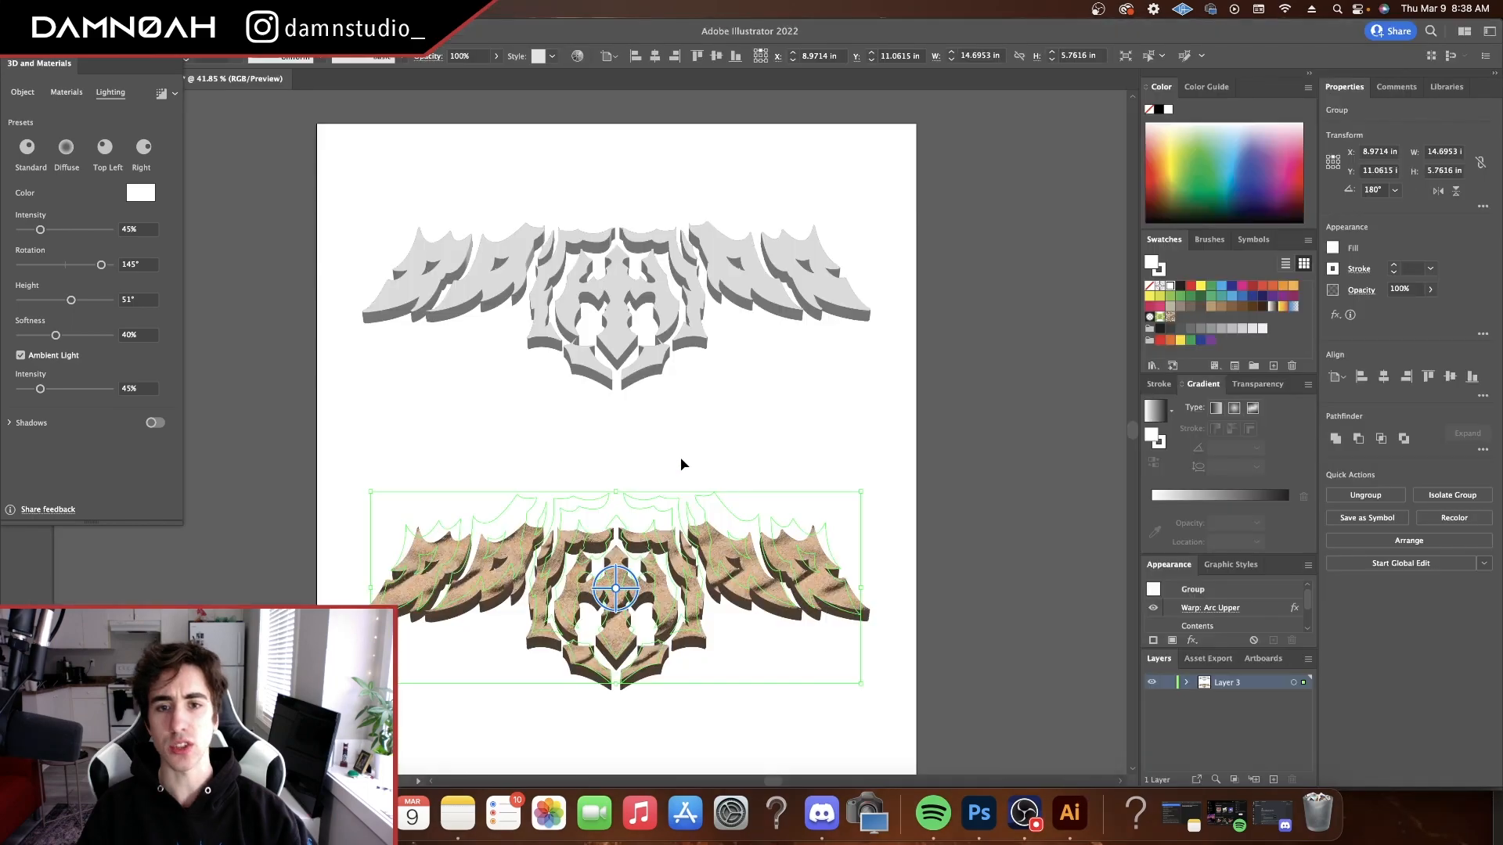
click(66, 92)
scroll(86, 227, down, 3)
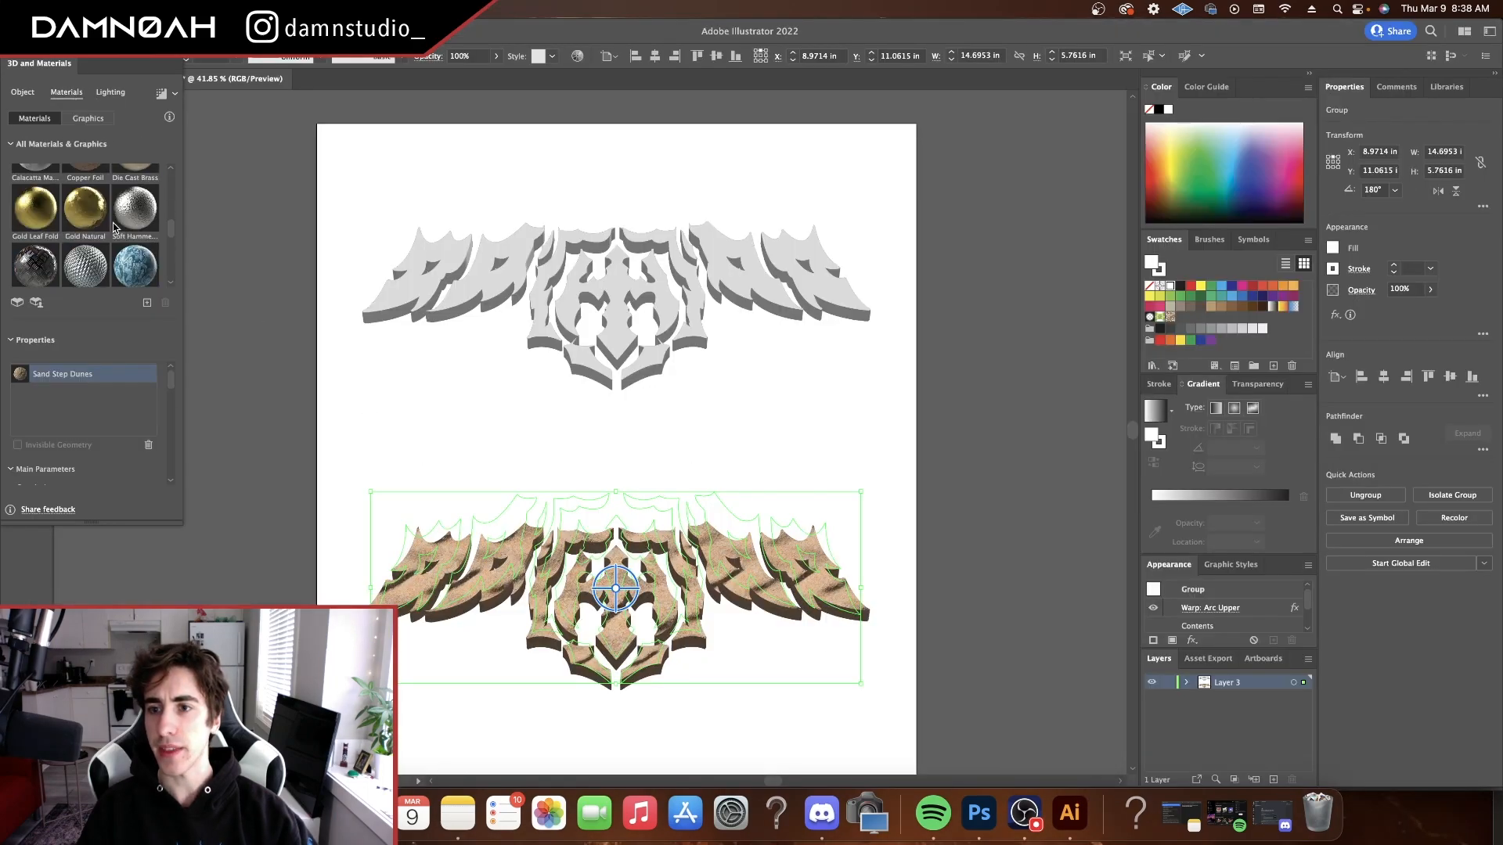
click(979, 814)
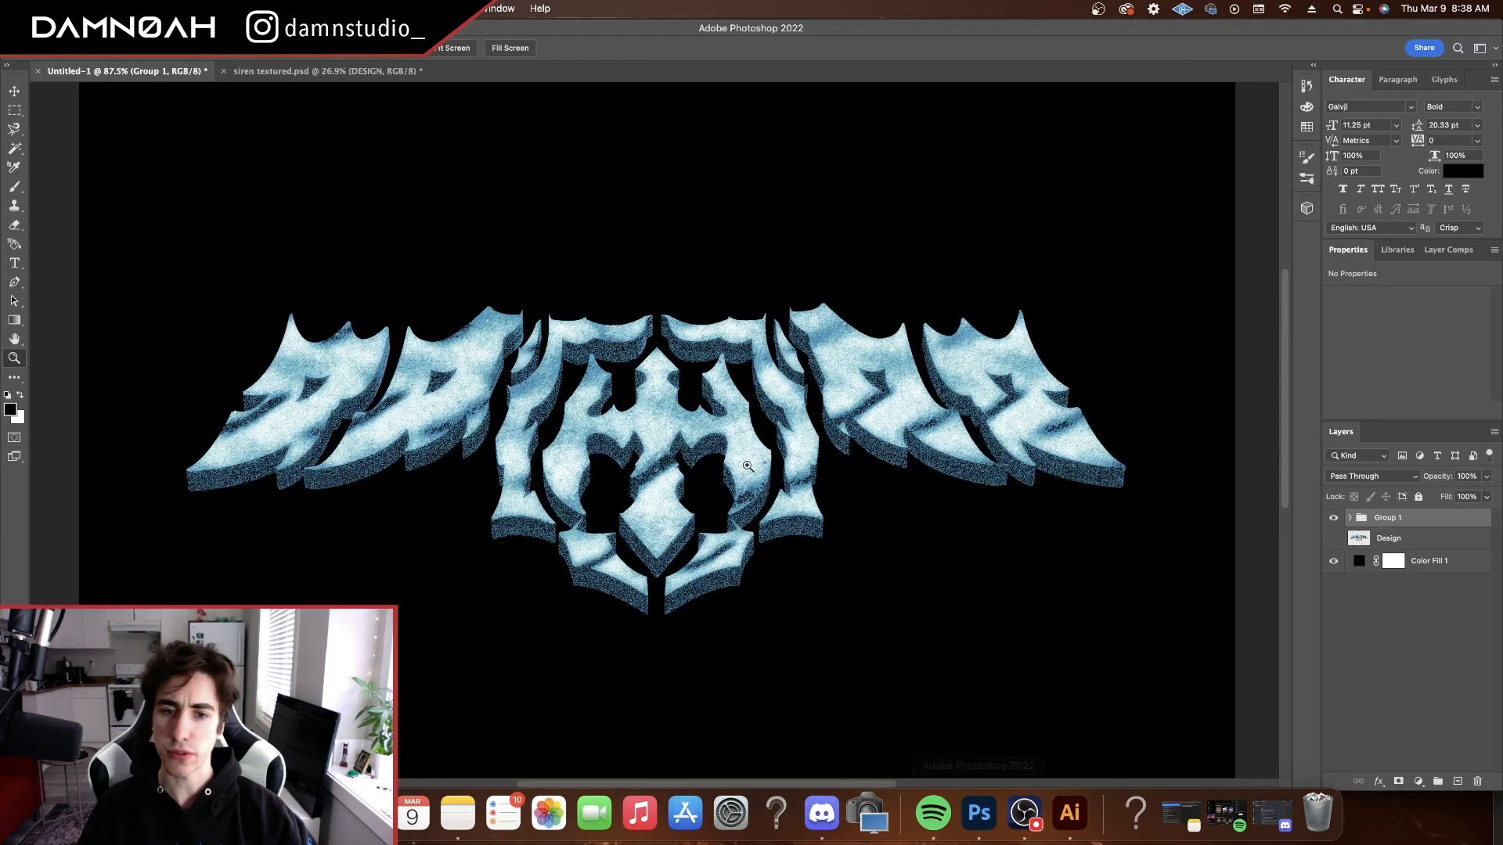